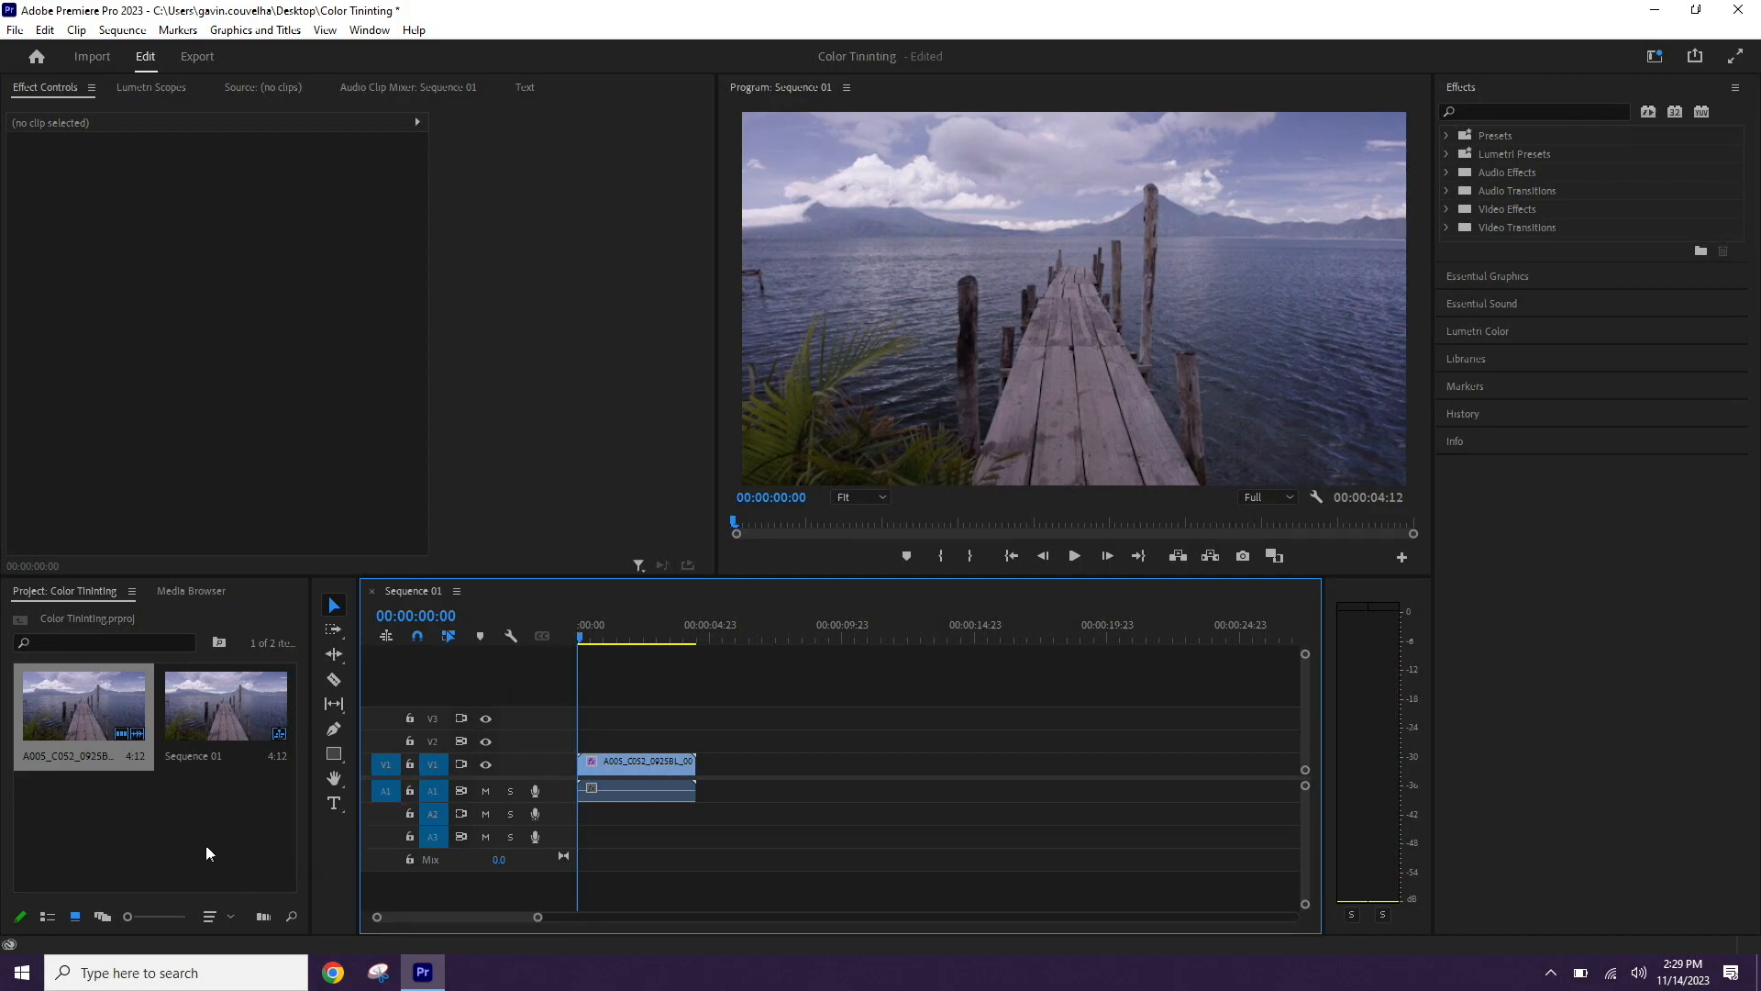
- Place a second copy of the A005_C052_0925BL clip on V1 beyond the first clip and move the playhead to its start at 00:00:06:13
{"action": "left_click_drag", "start_coordinate": [57, 692], "coordinate": [754, 785]}
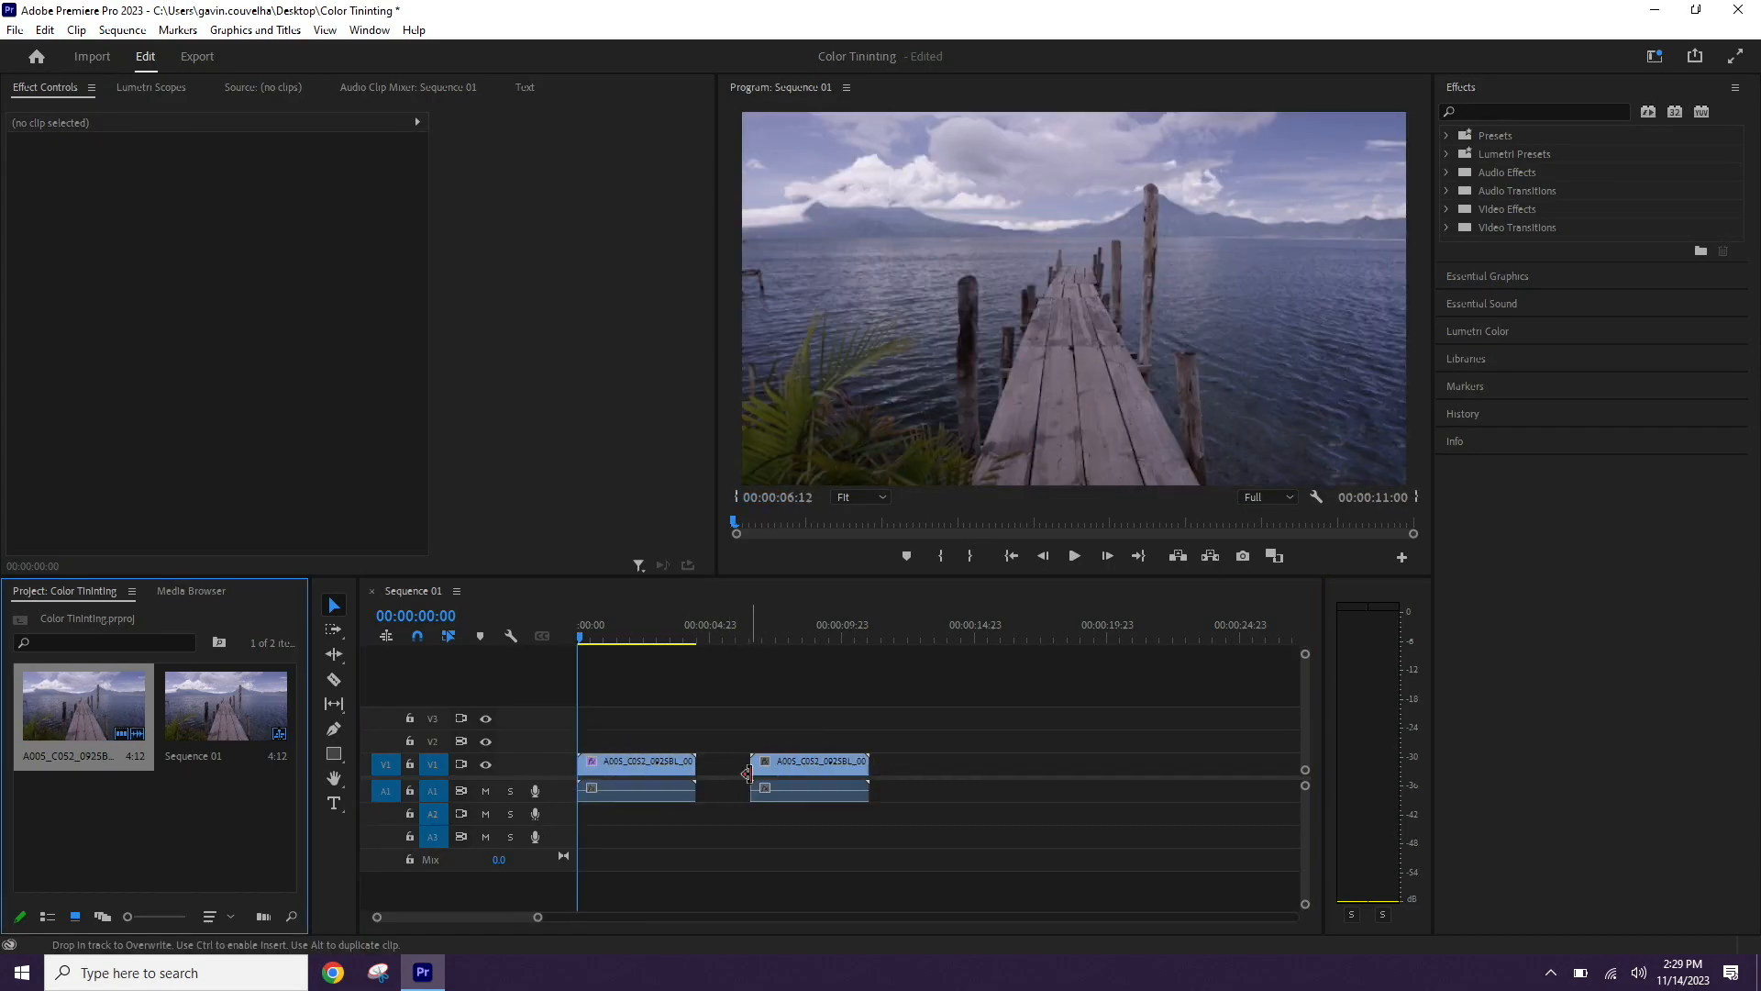
{"action": "left_click_drag", "start_coordinate": [581, 633], "coordinate": [753, 642]}
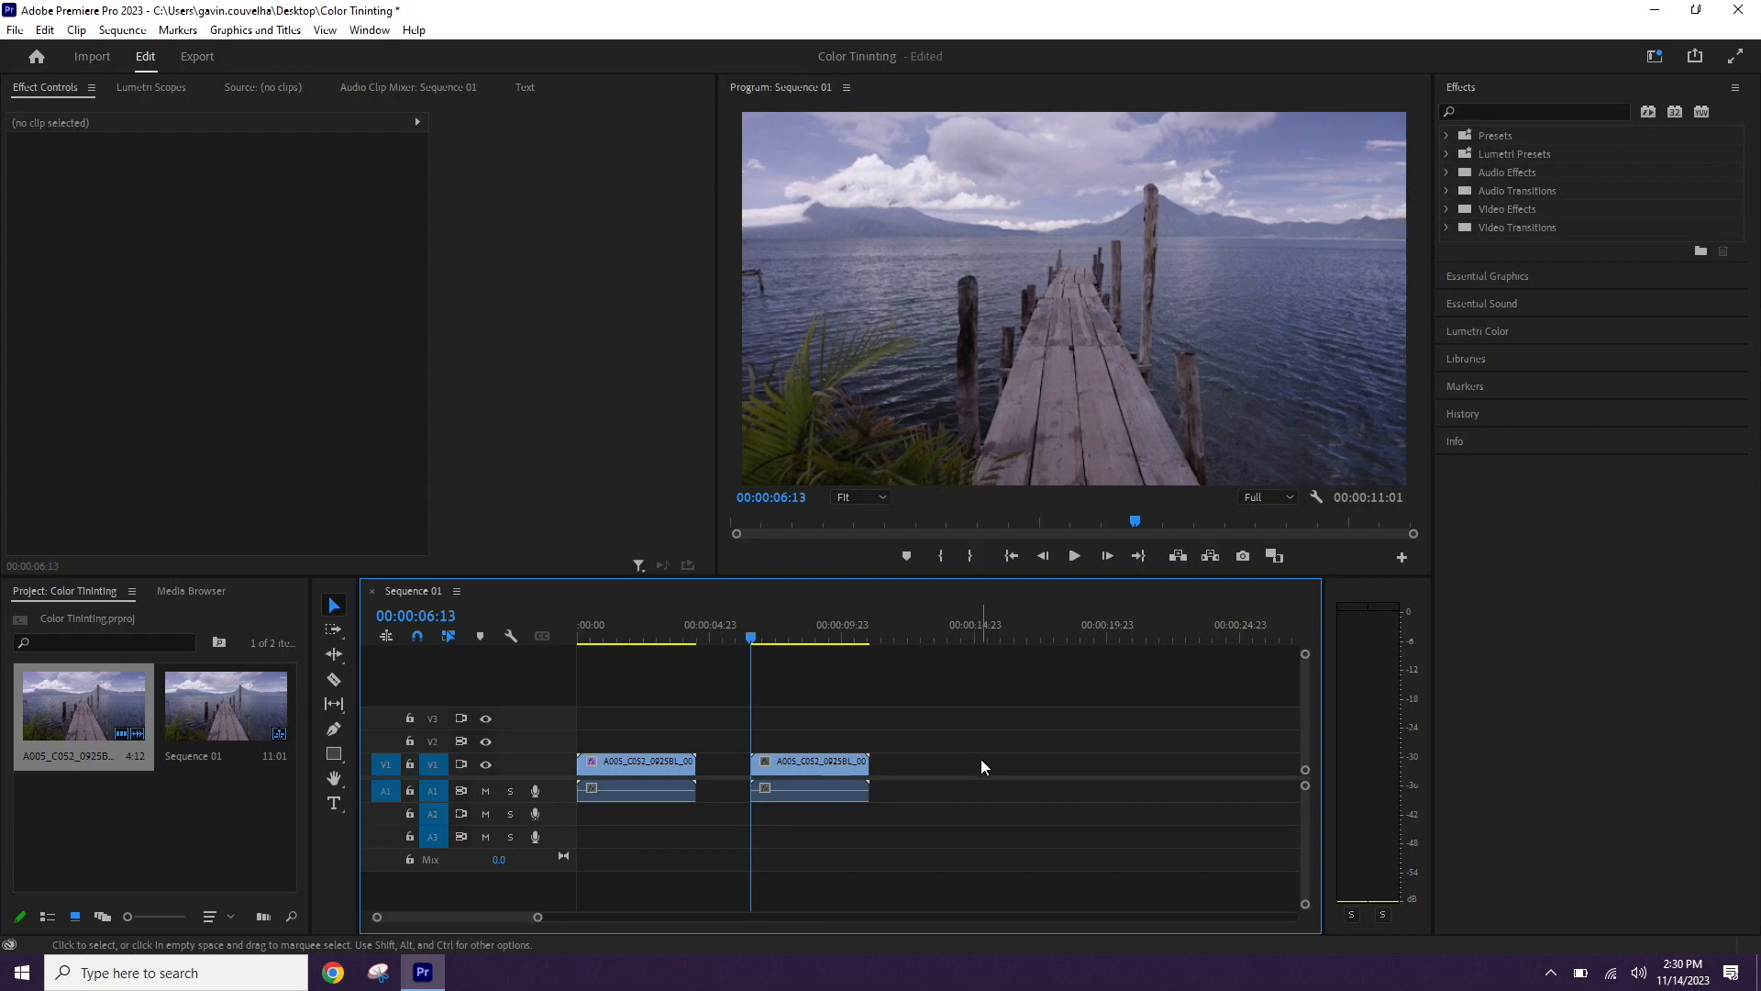
- Apply the Tint video effect from the Color Correction category to the second clip
{"action": "left_click", "coordinate": [812, 767]}
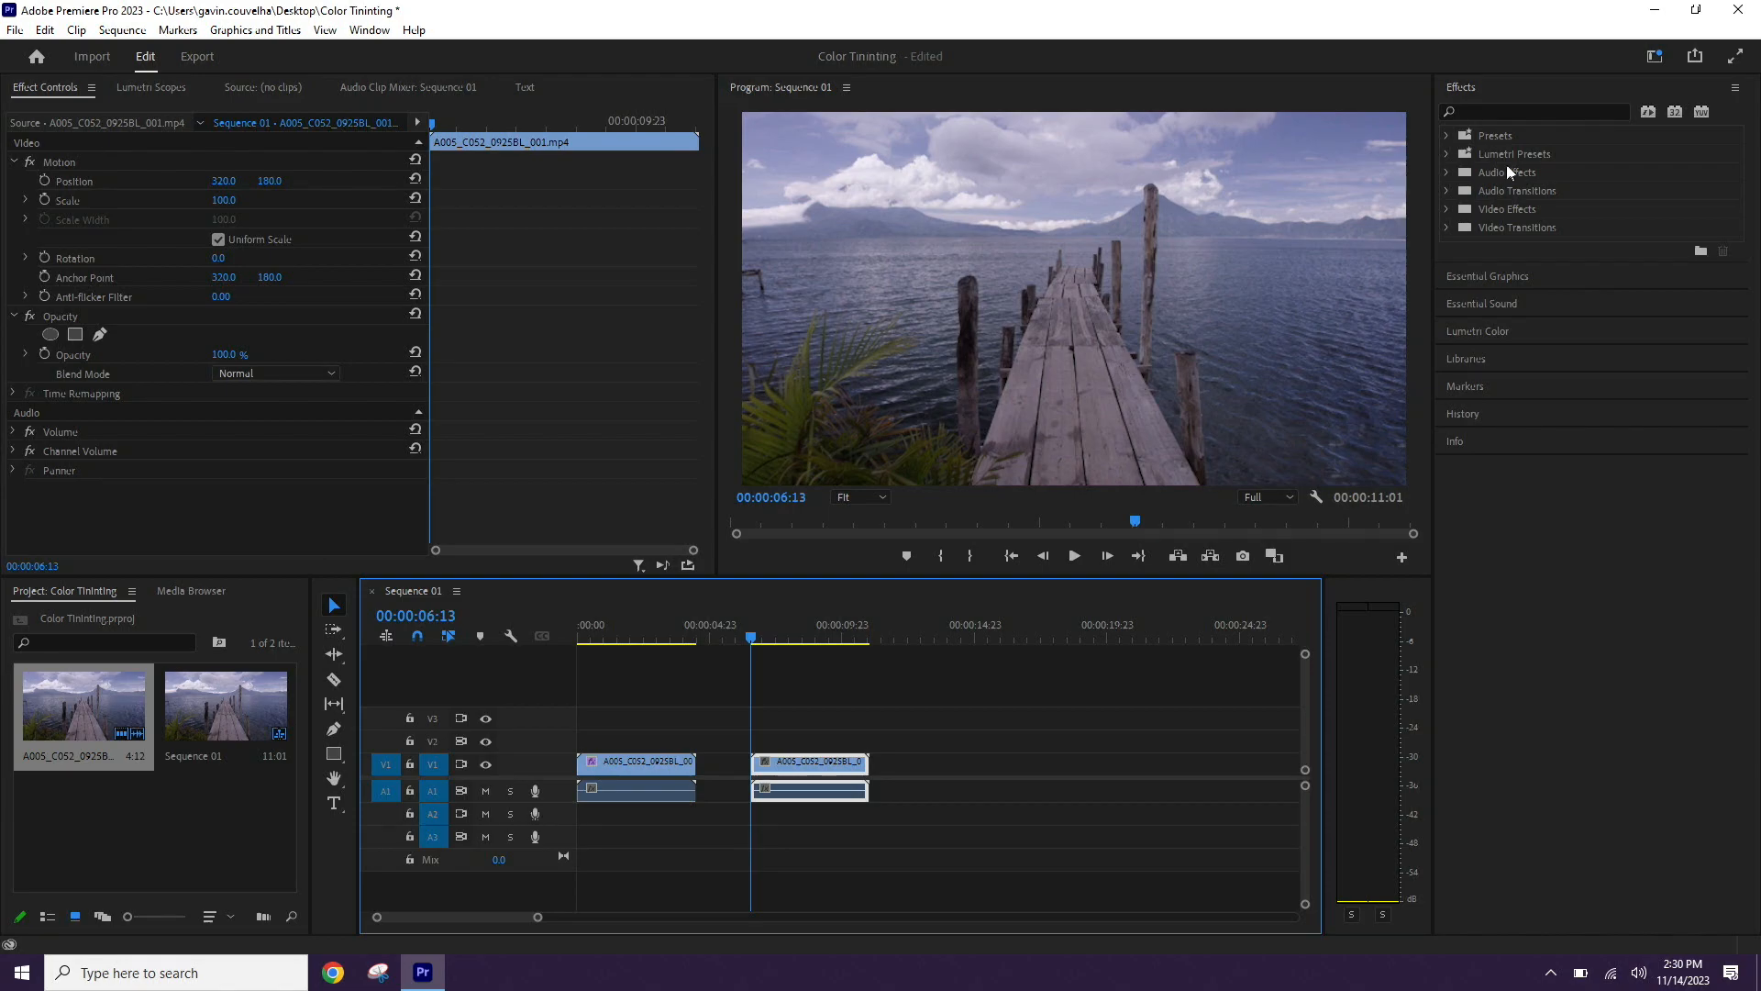
{"action": "left_click", "coordinate": [1447, 210]}
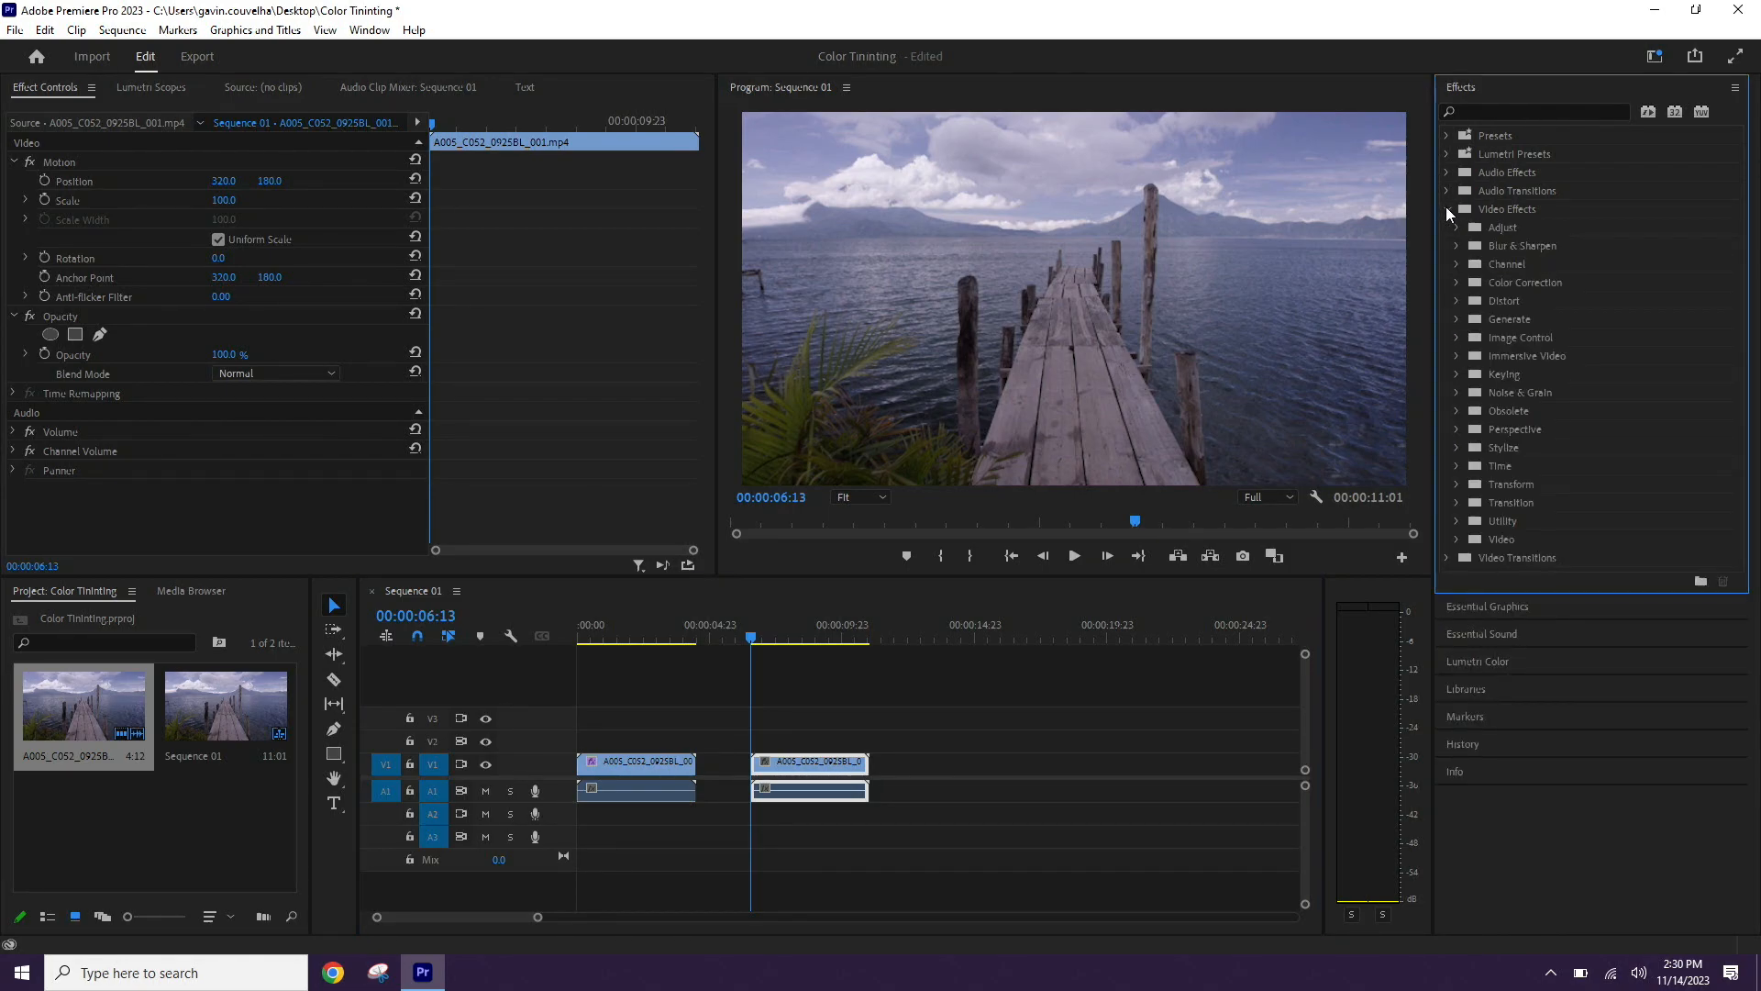
{"action": "left_click", "coordinate": [1456, 283]}
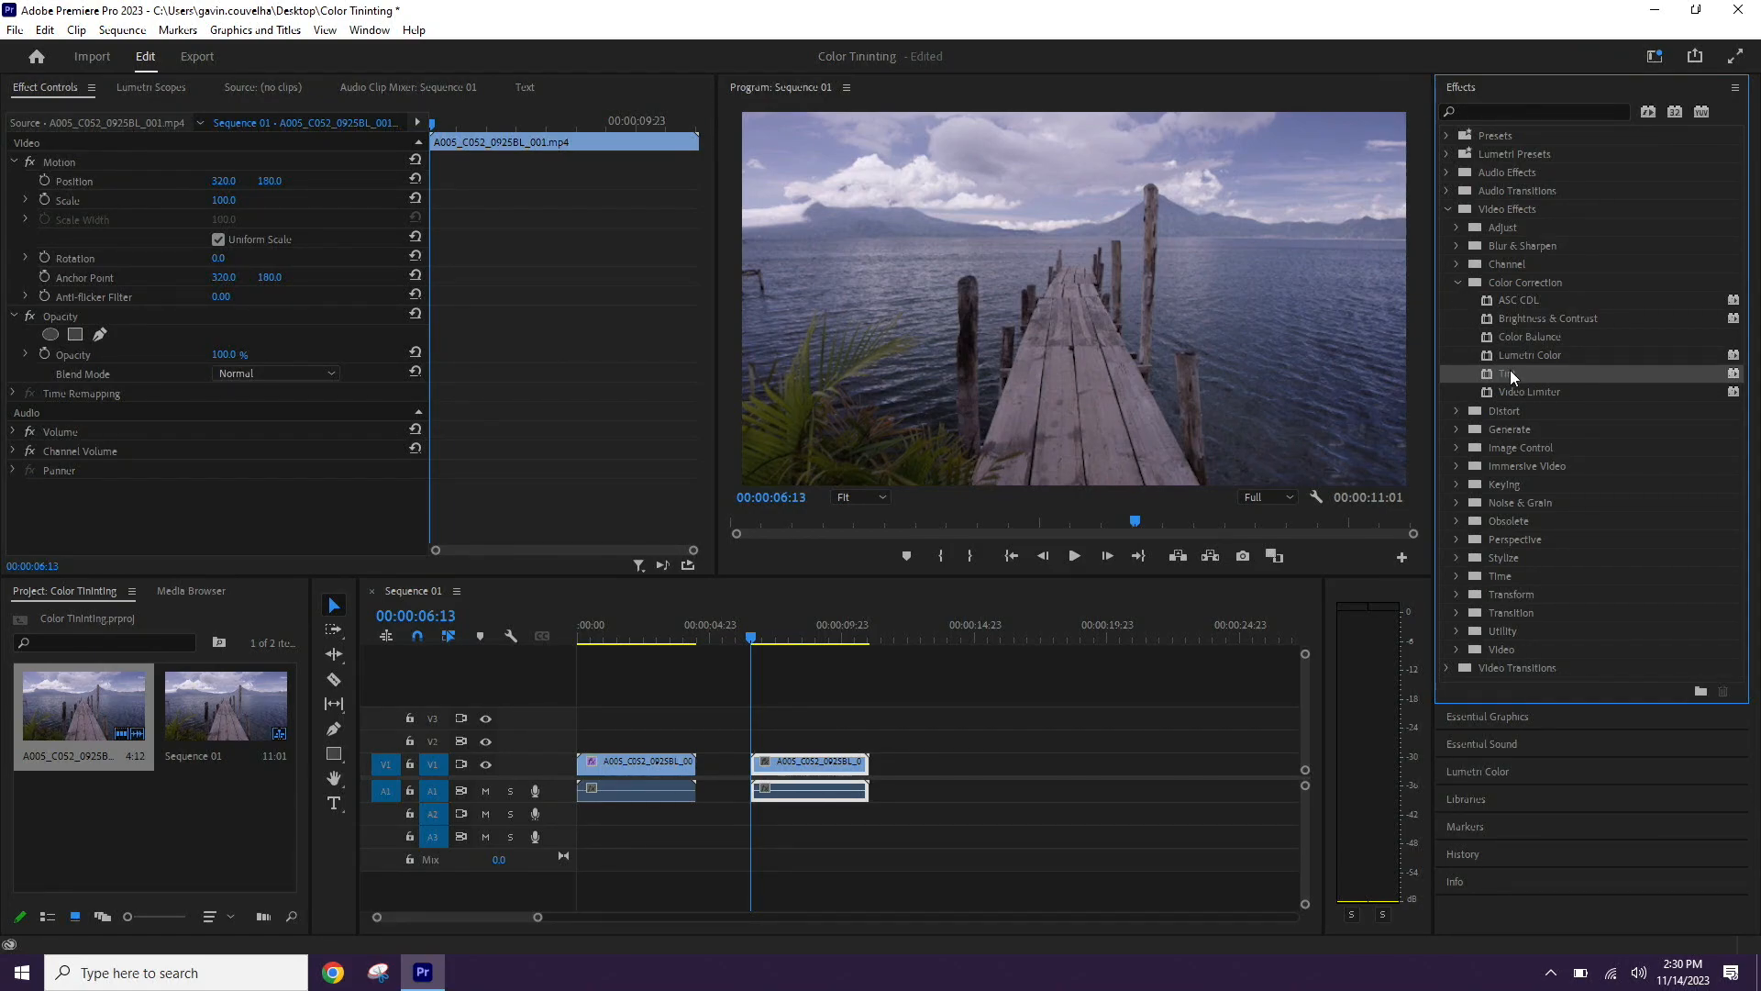
{"action": "left_click_drag", "start_coordinate": [1510, 370], "coordinate": [831, 775]}
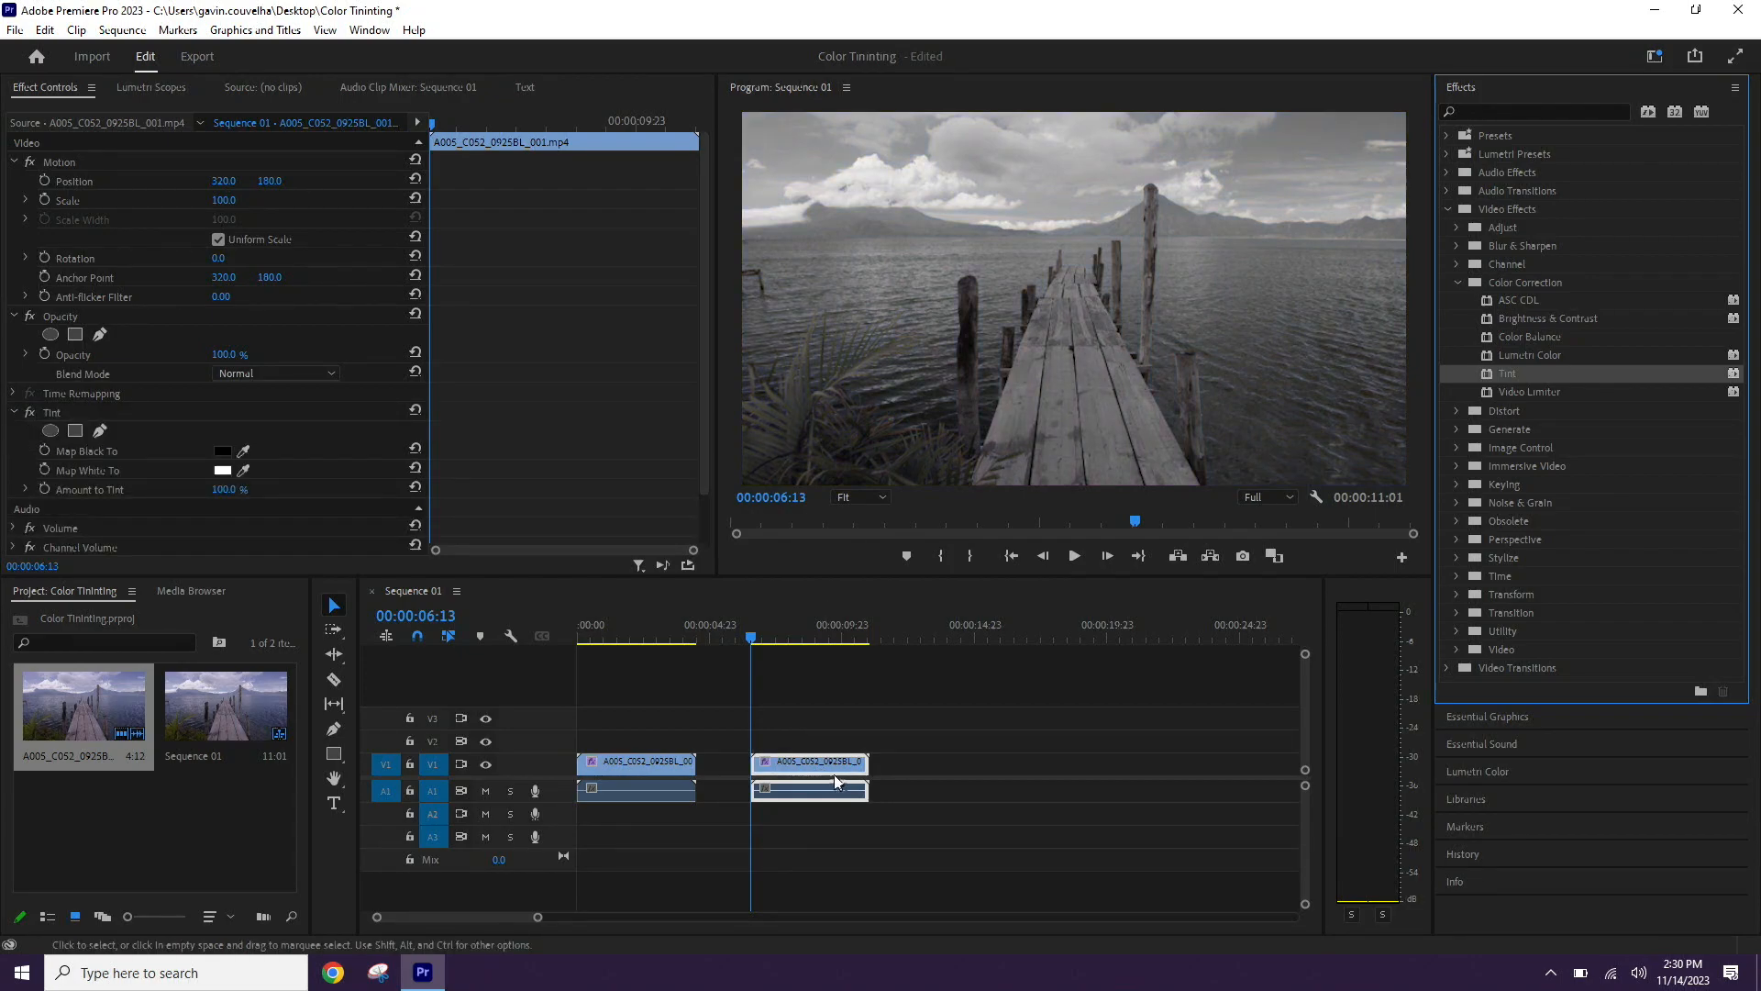
{"action": "left_click", "coordinate": [912, 771]}
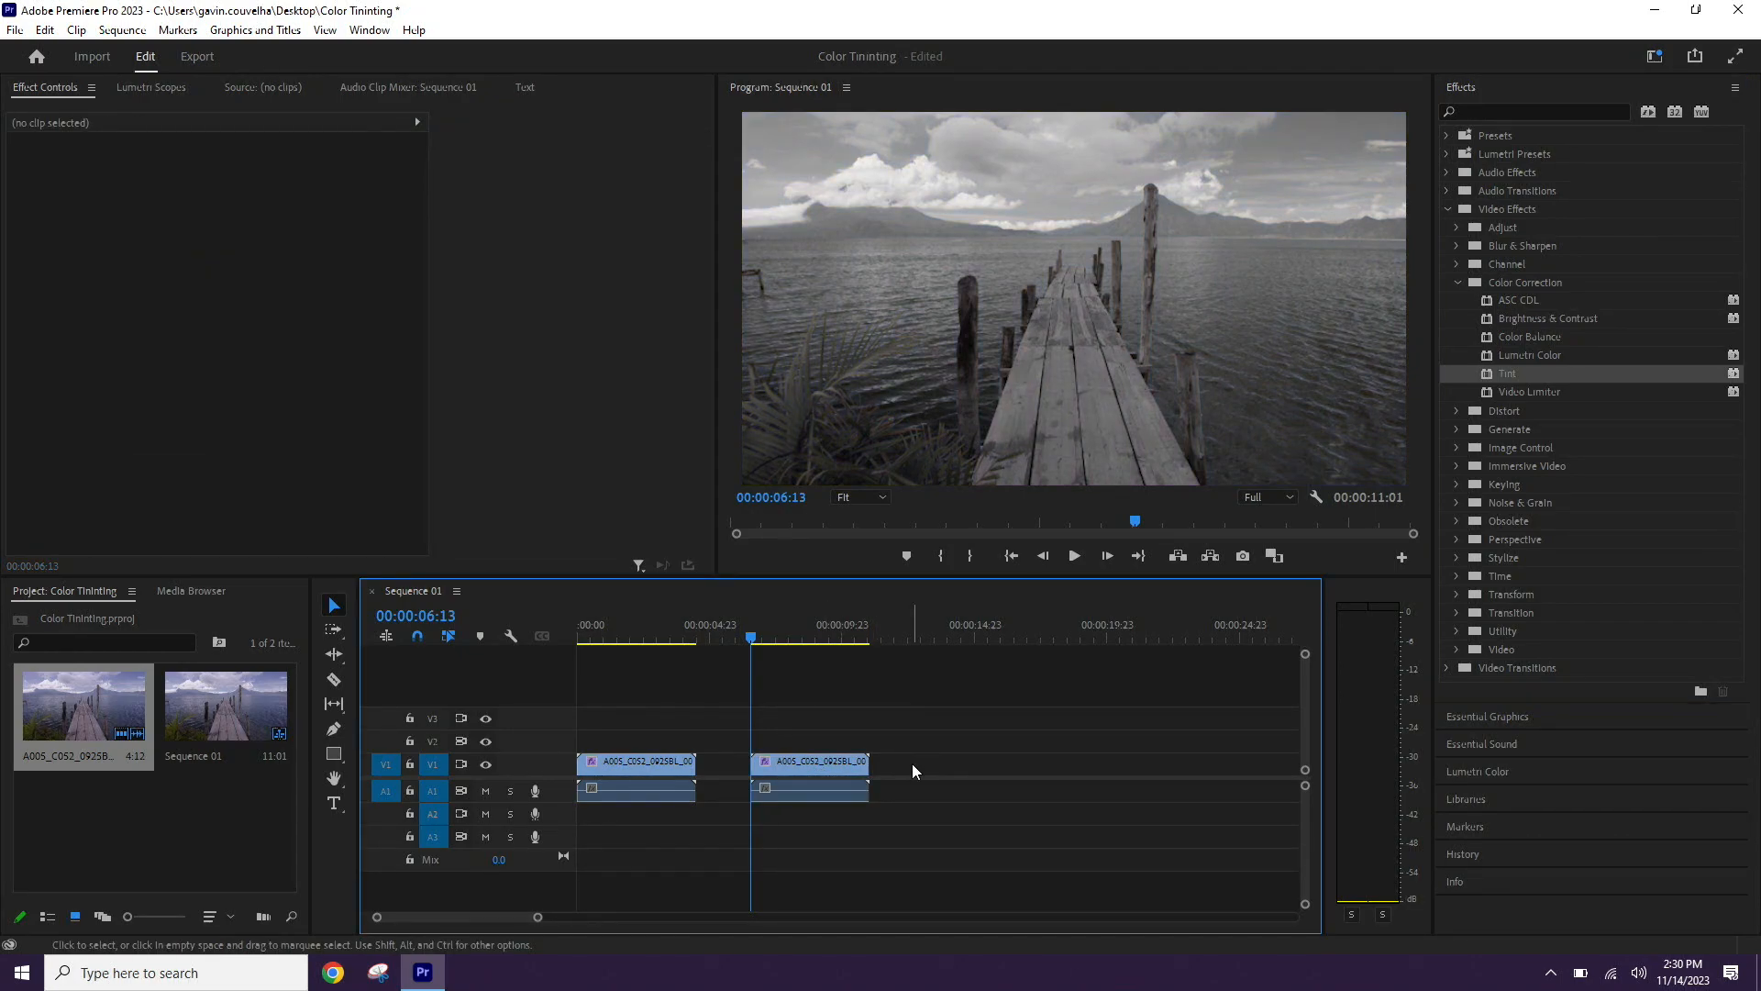
- Select the second clip and collapse its Motion and Opacity settings, keeping the Tint settings expanded
{"action": "left_click", "coordinate": [793, 767]}
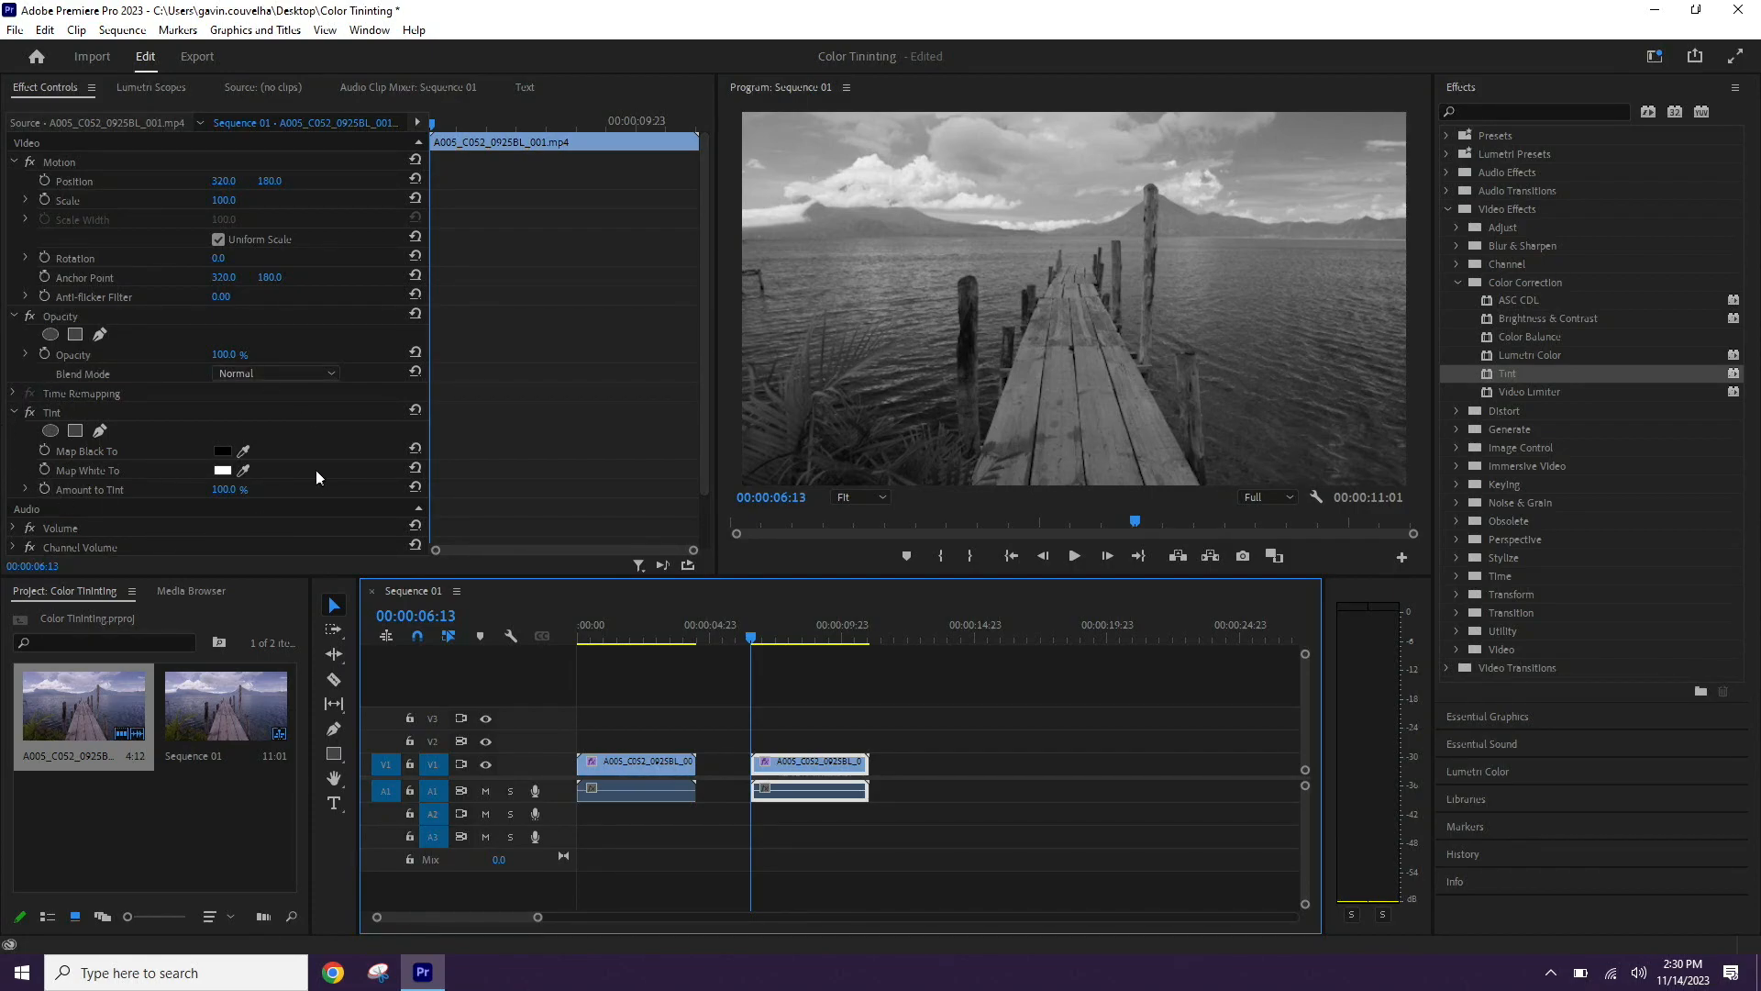
{"action": "left_click", "coordinate": [15, 161]}
{"action": "left_click", "coordinate": [13, 181]}
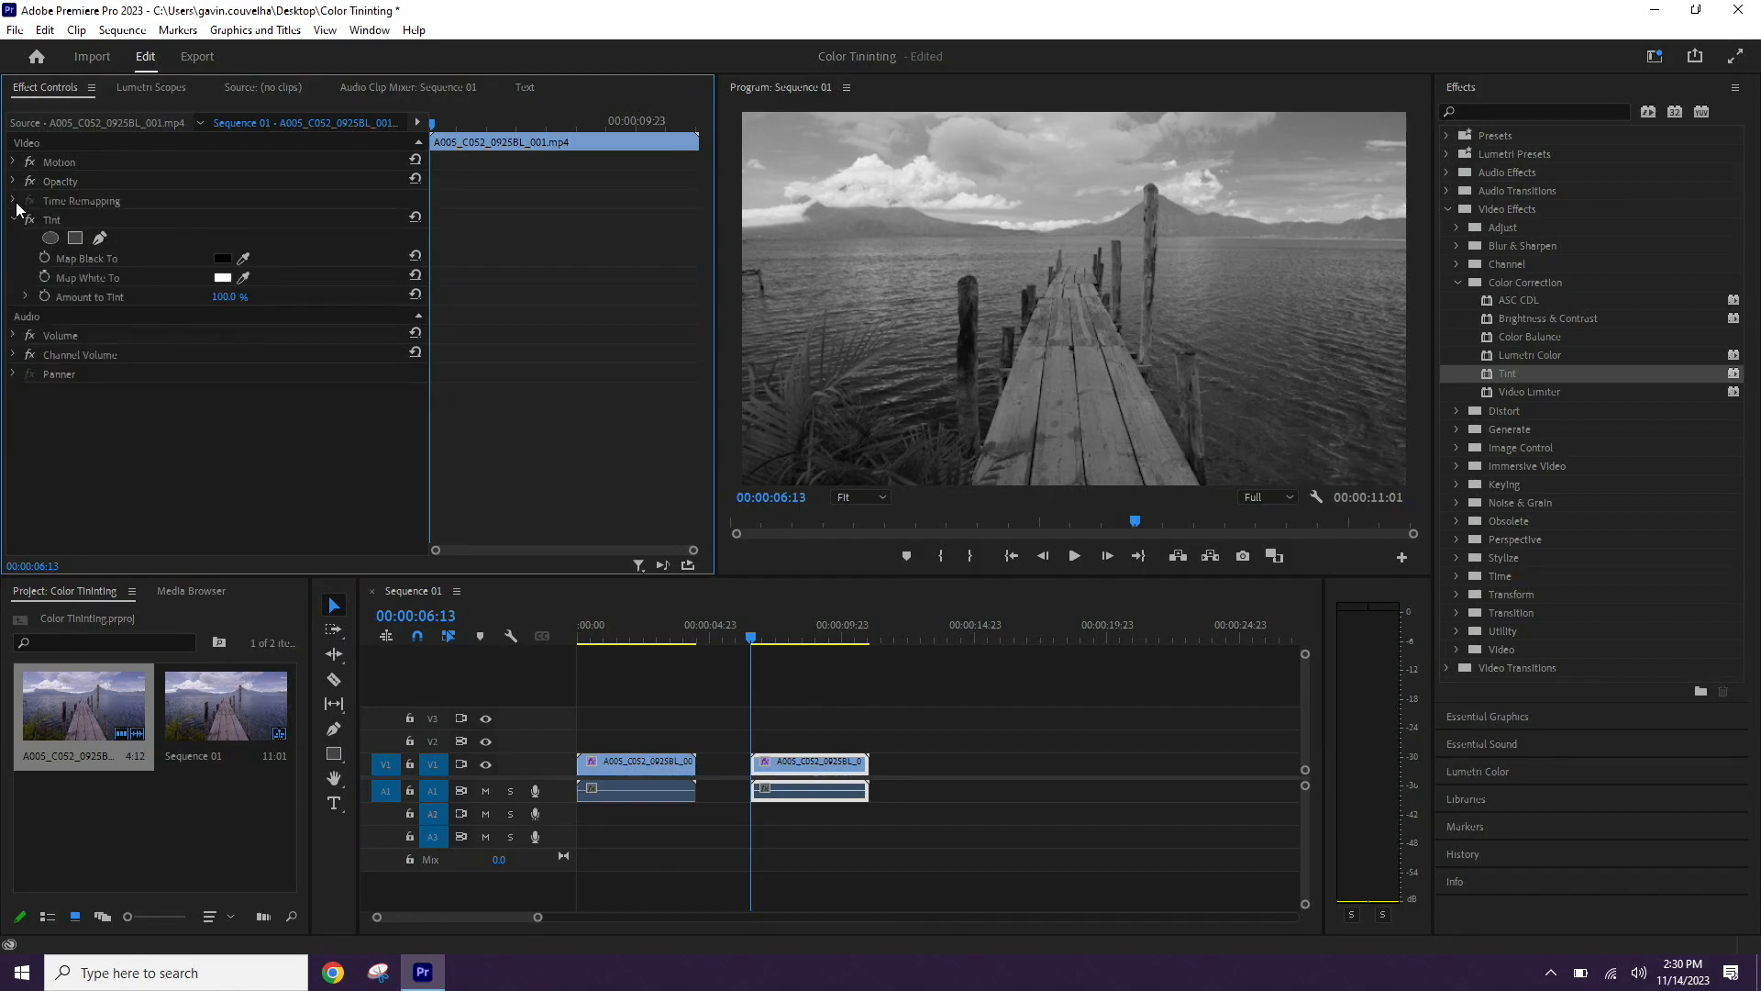
{"action": "left_click", "coordinate": [14, 220]}
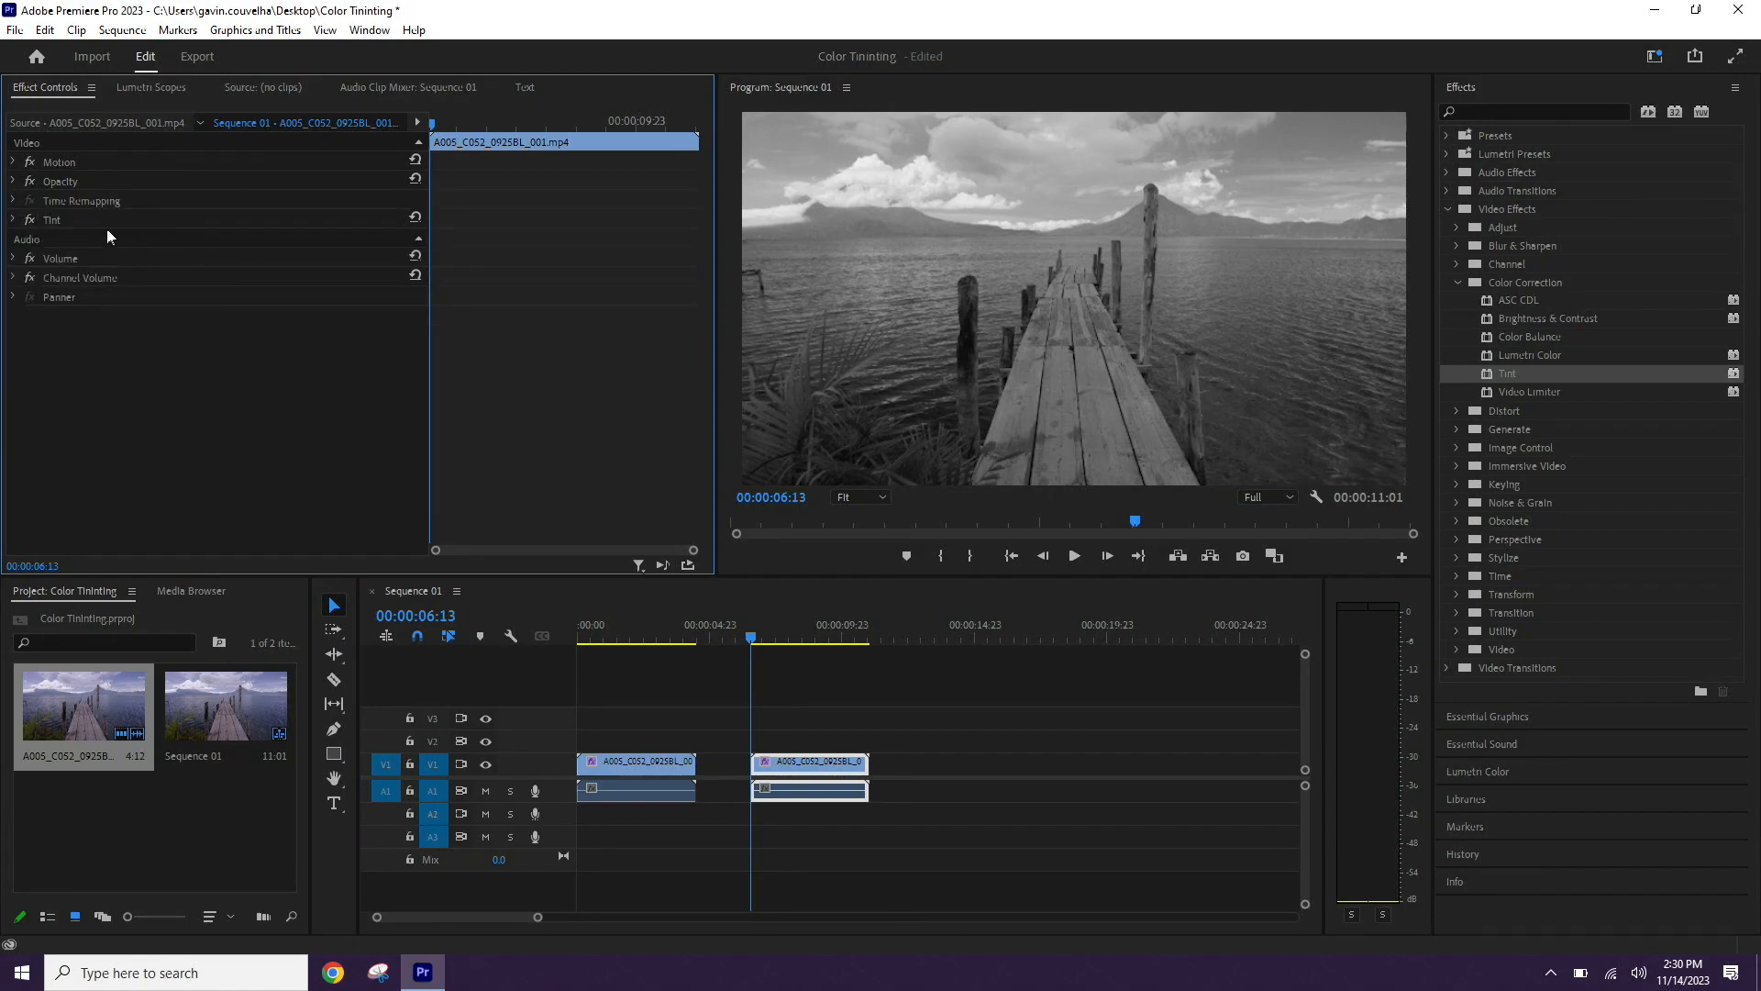
{"action": "left_click", "coordinate": [13, 221]}
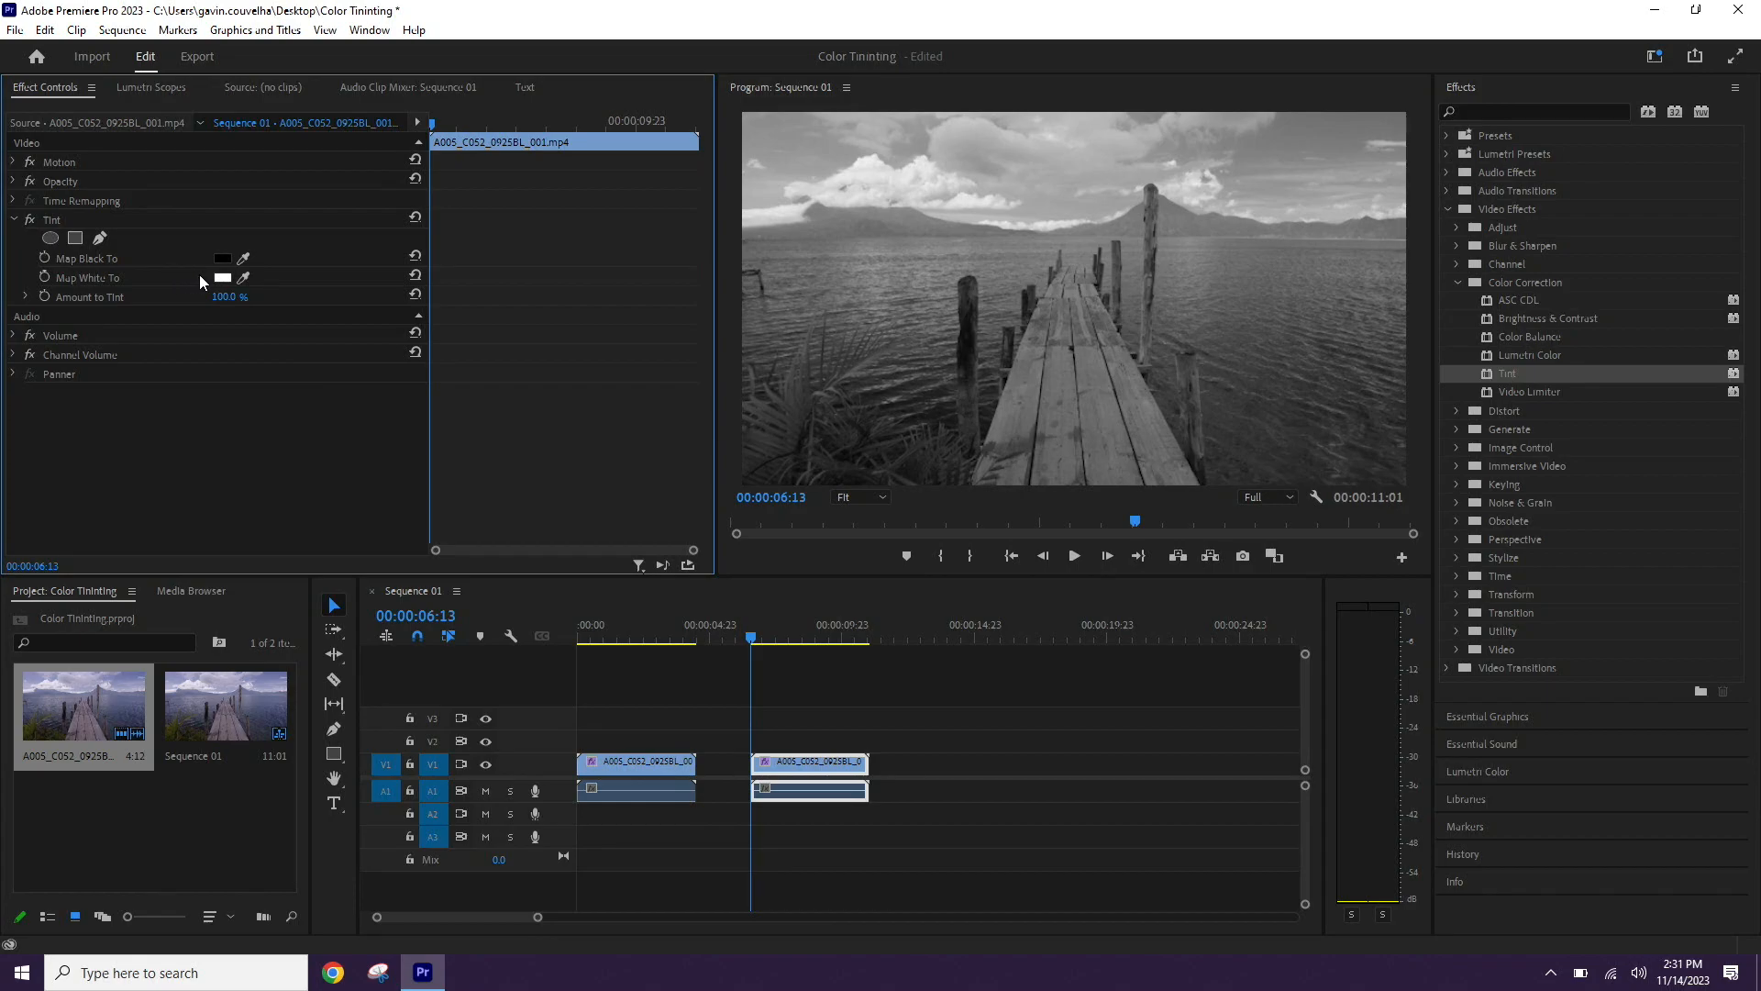
- Set the Tint effect's Map White To colour to red, EF280D
{"action": "left_click", "coordinate": [223, 278]}
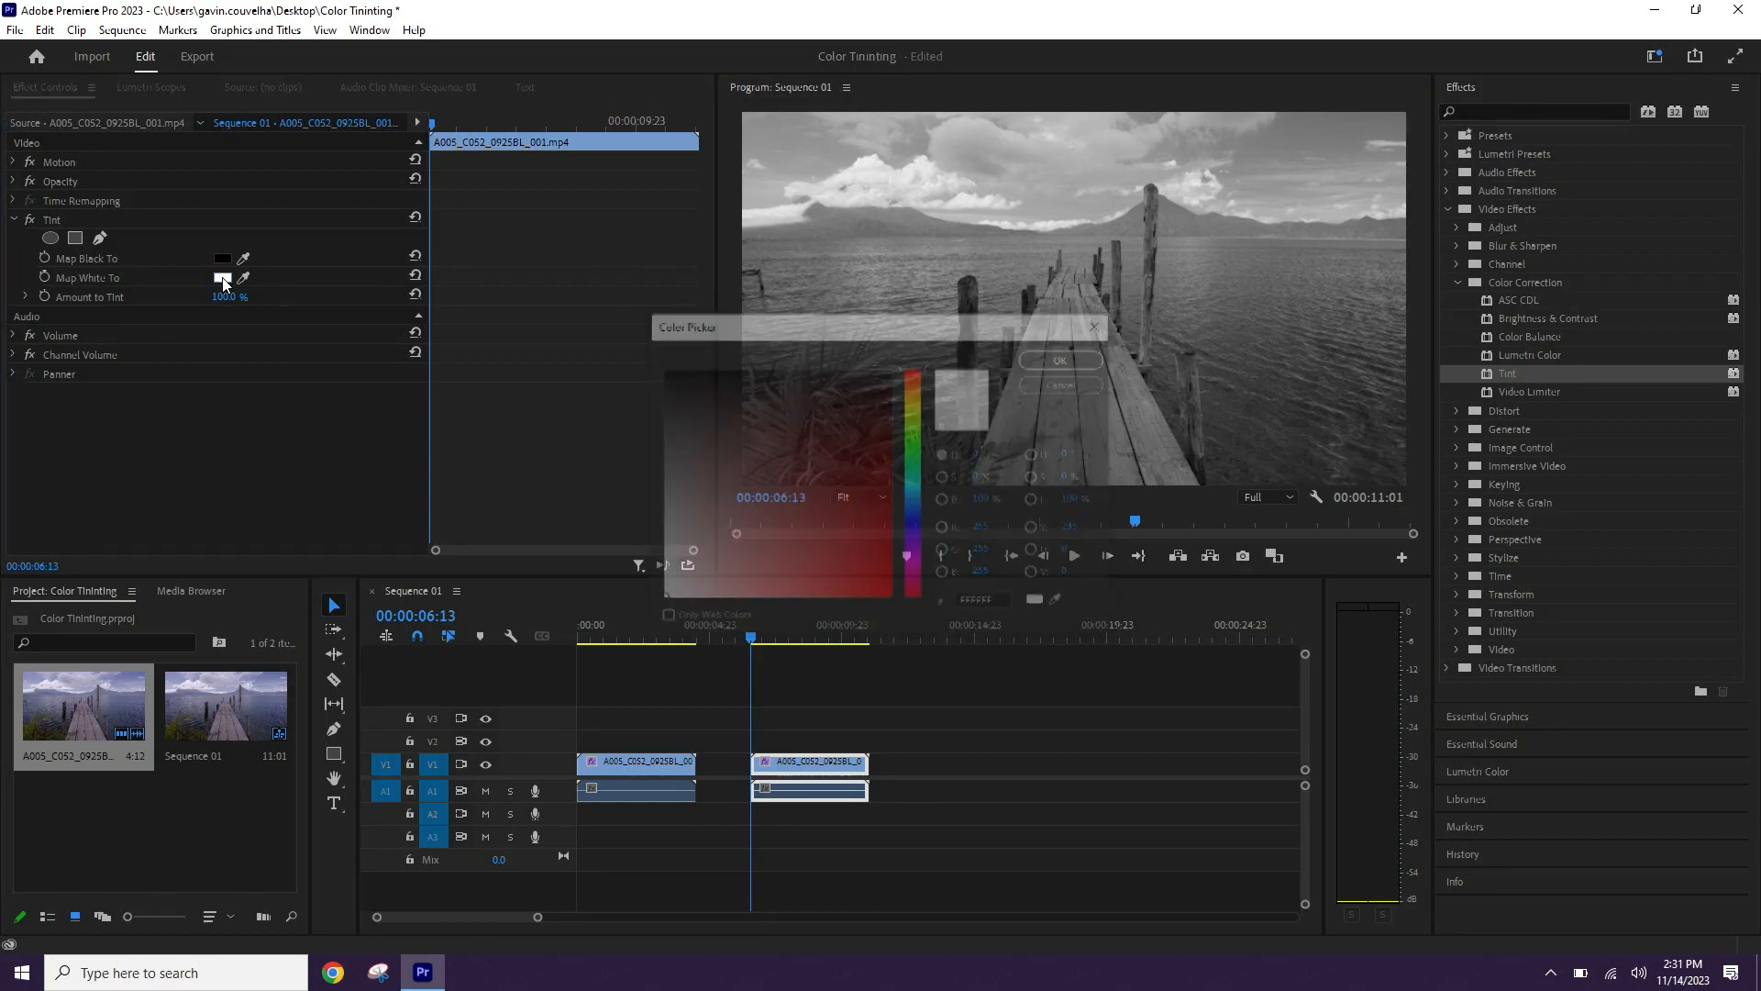
{"action": "left_click", "coordinate": [916, 448]}
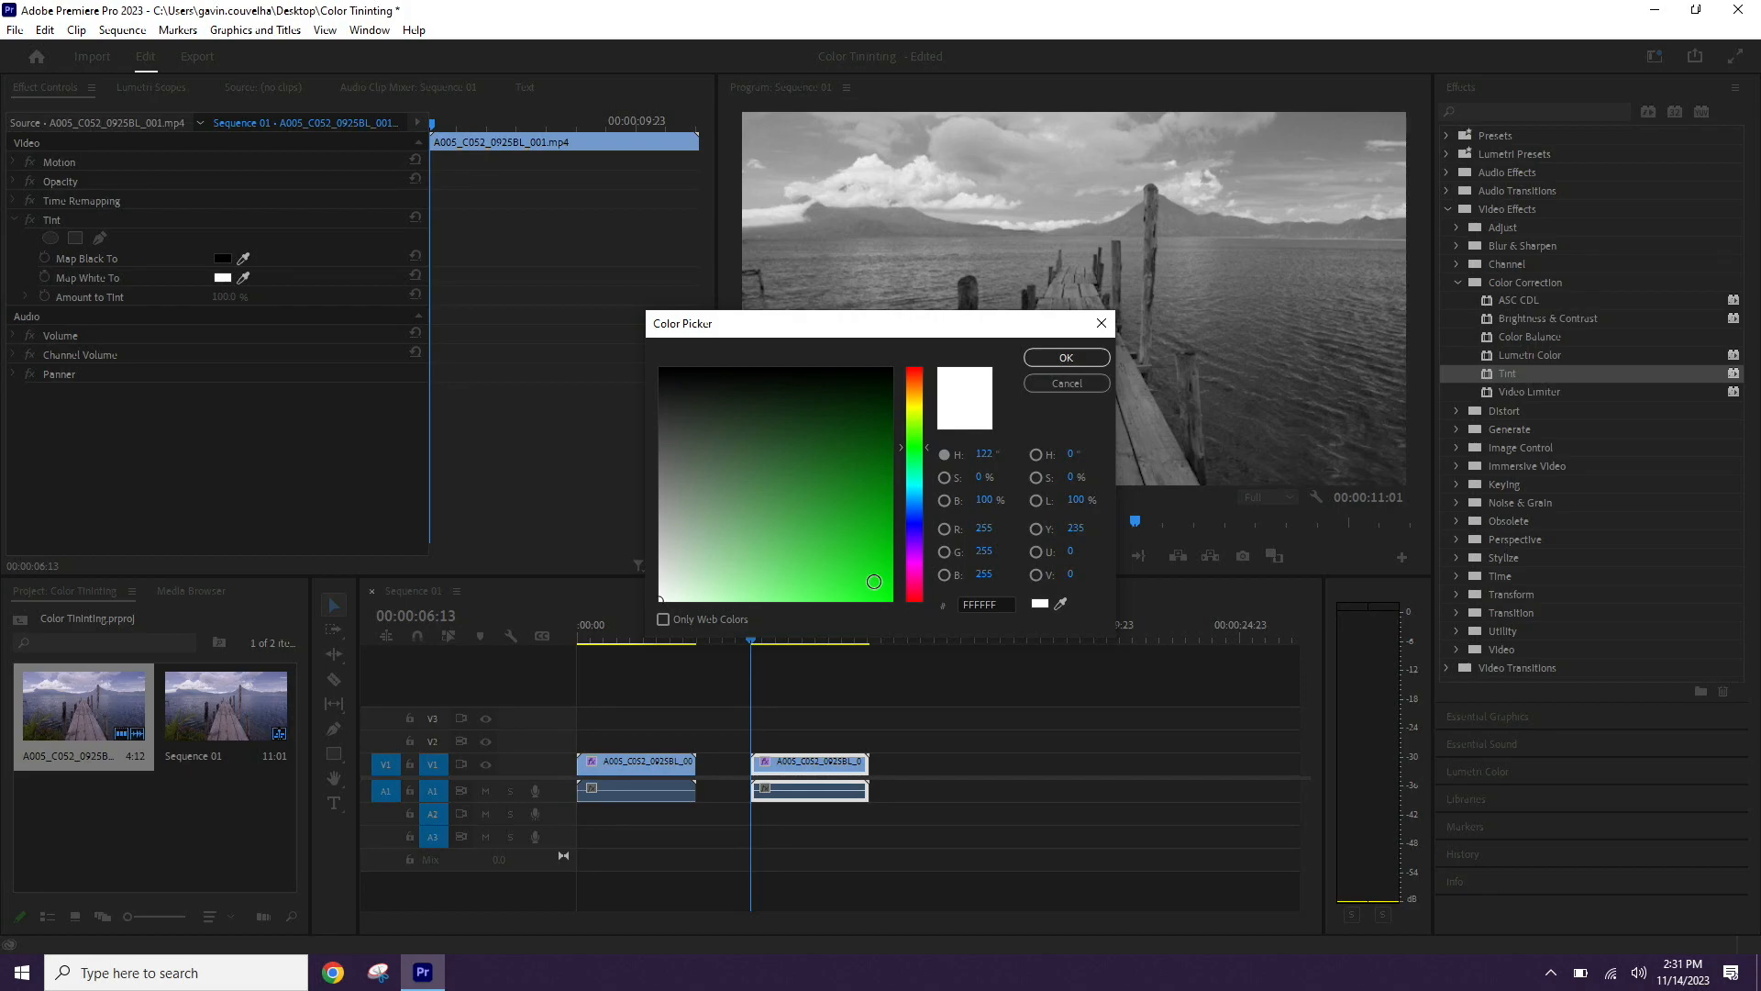
{"action": "left_click", "coordinate": [916, 371]}
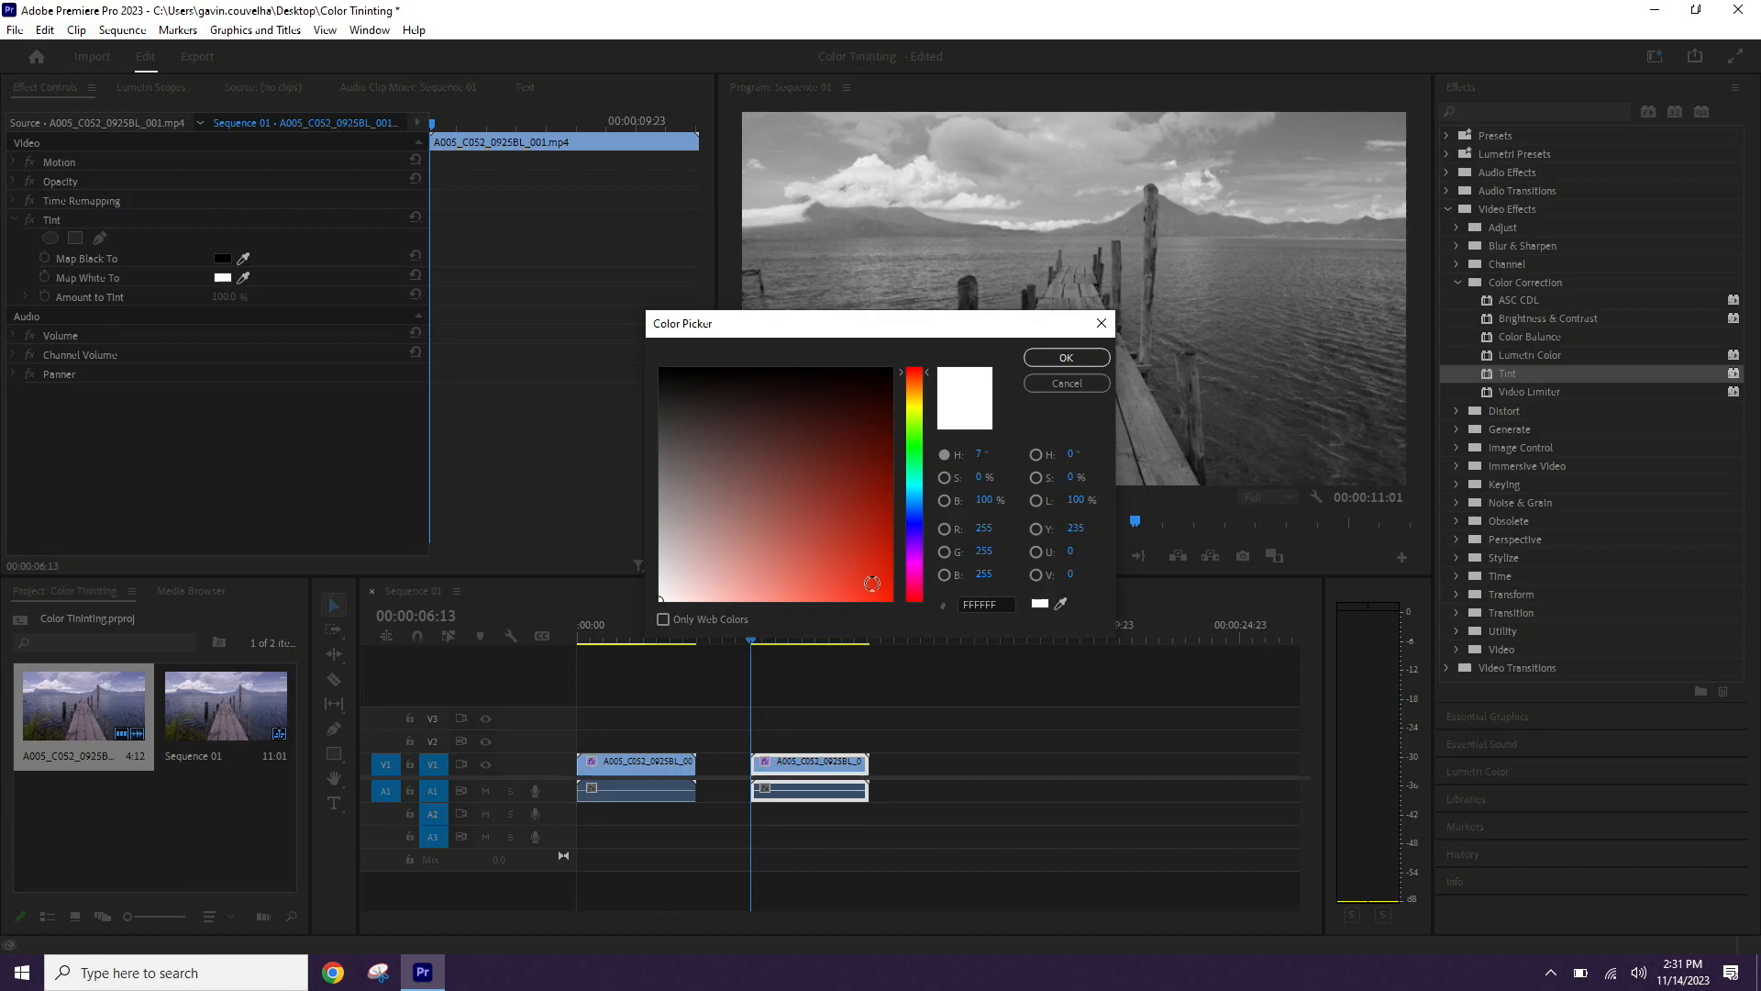
{"action": "left_click", "coordinate": [879, 585]}
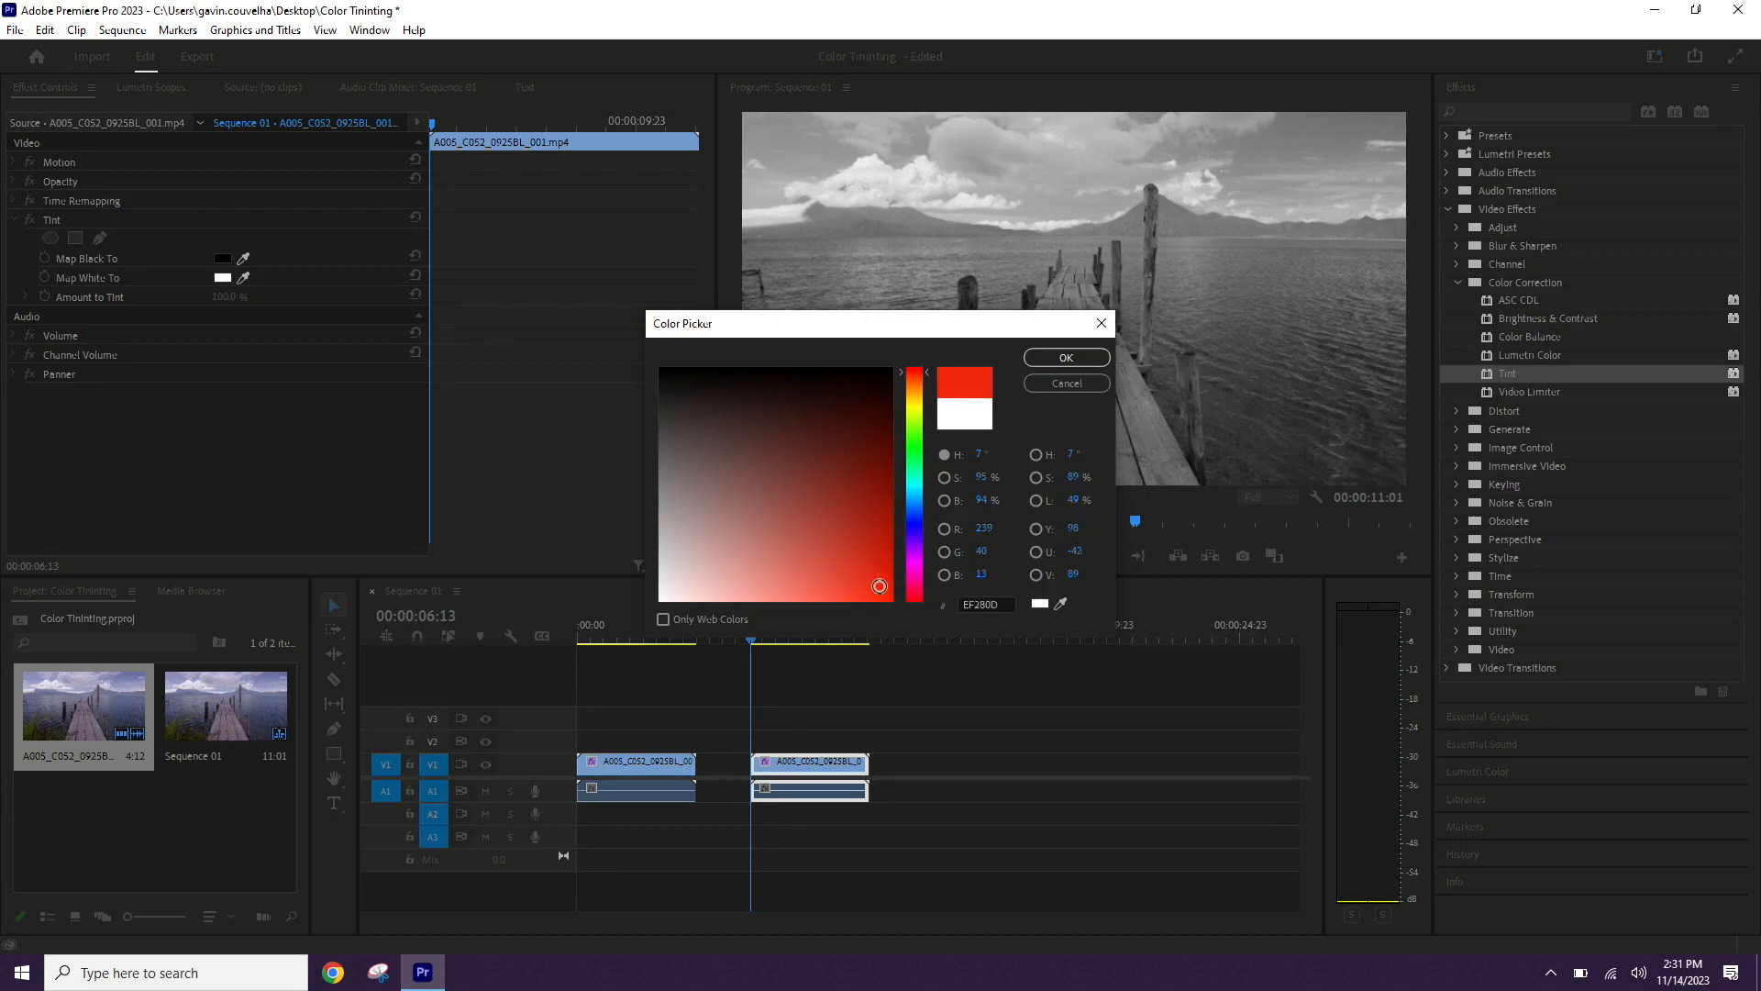
{"action": "left_click", "coordinate": [1060, 358]}
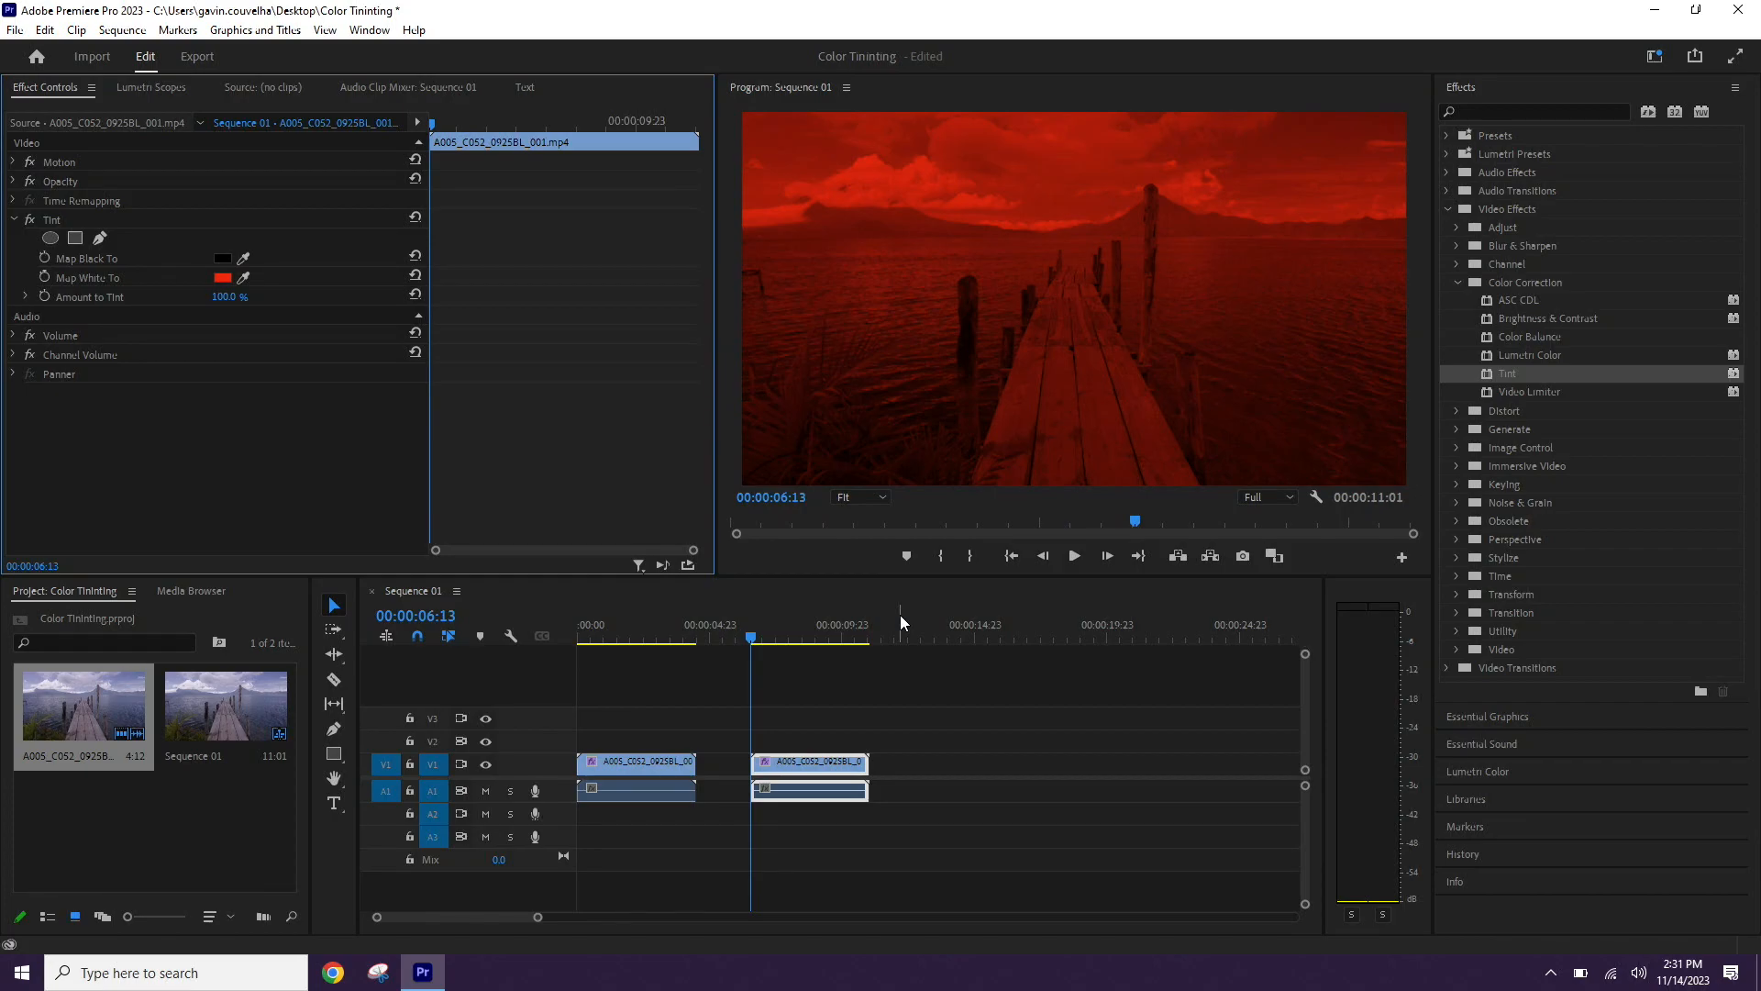
- Play the tinted second clip through and return the playhead to near its start
{"action": "key", "text": "space"}
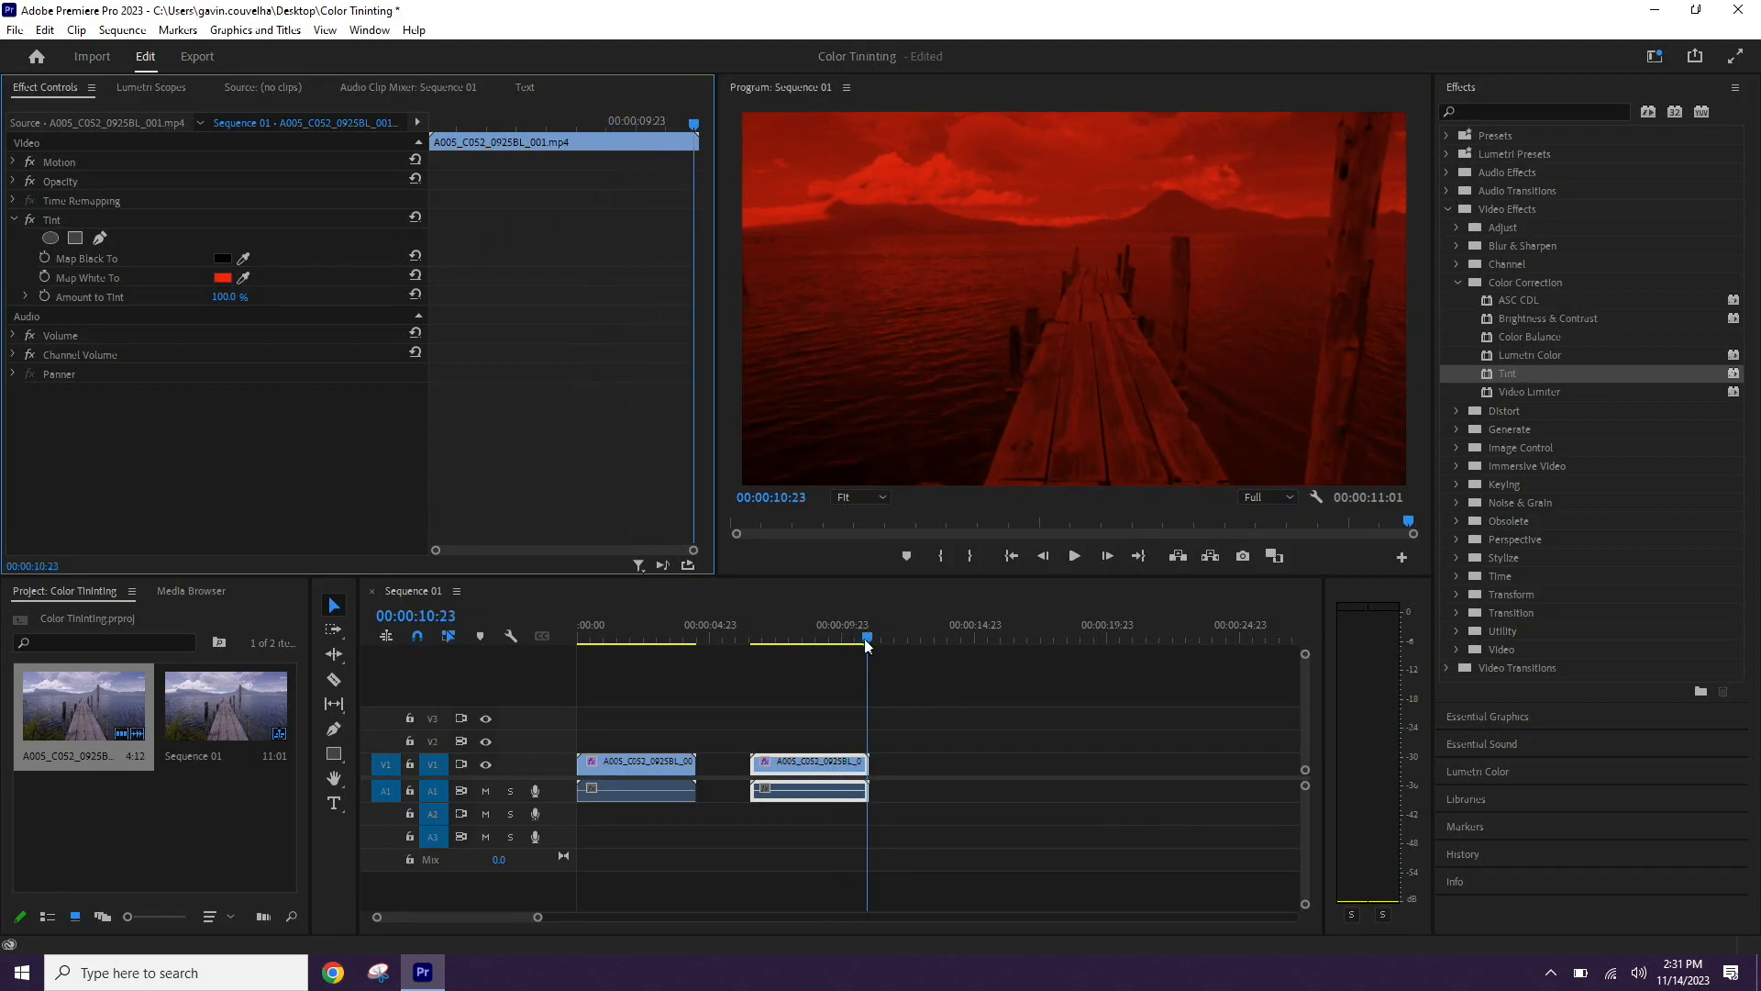
{"action": "left_click", "coordinate": [864, 638]}
{"action": "left_click_drag", "start_coordinate": [851, 640], "coordinate": [755, 668]}
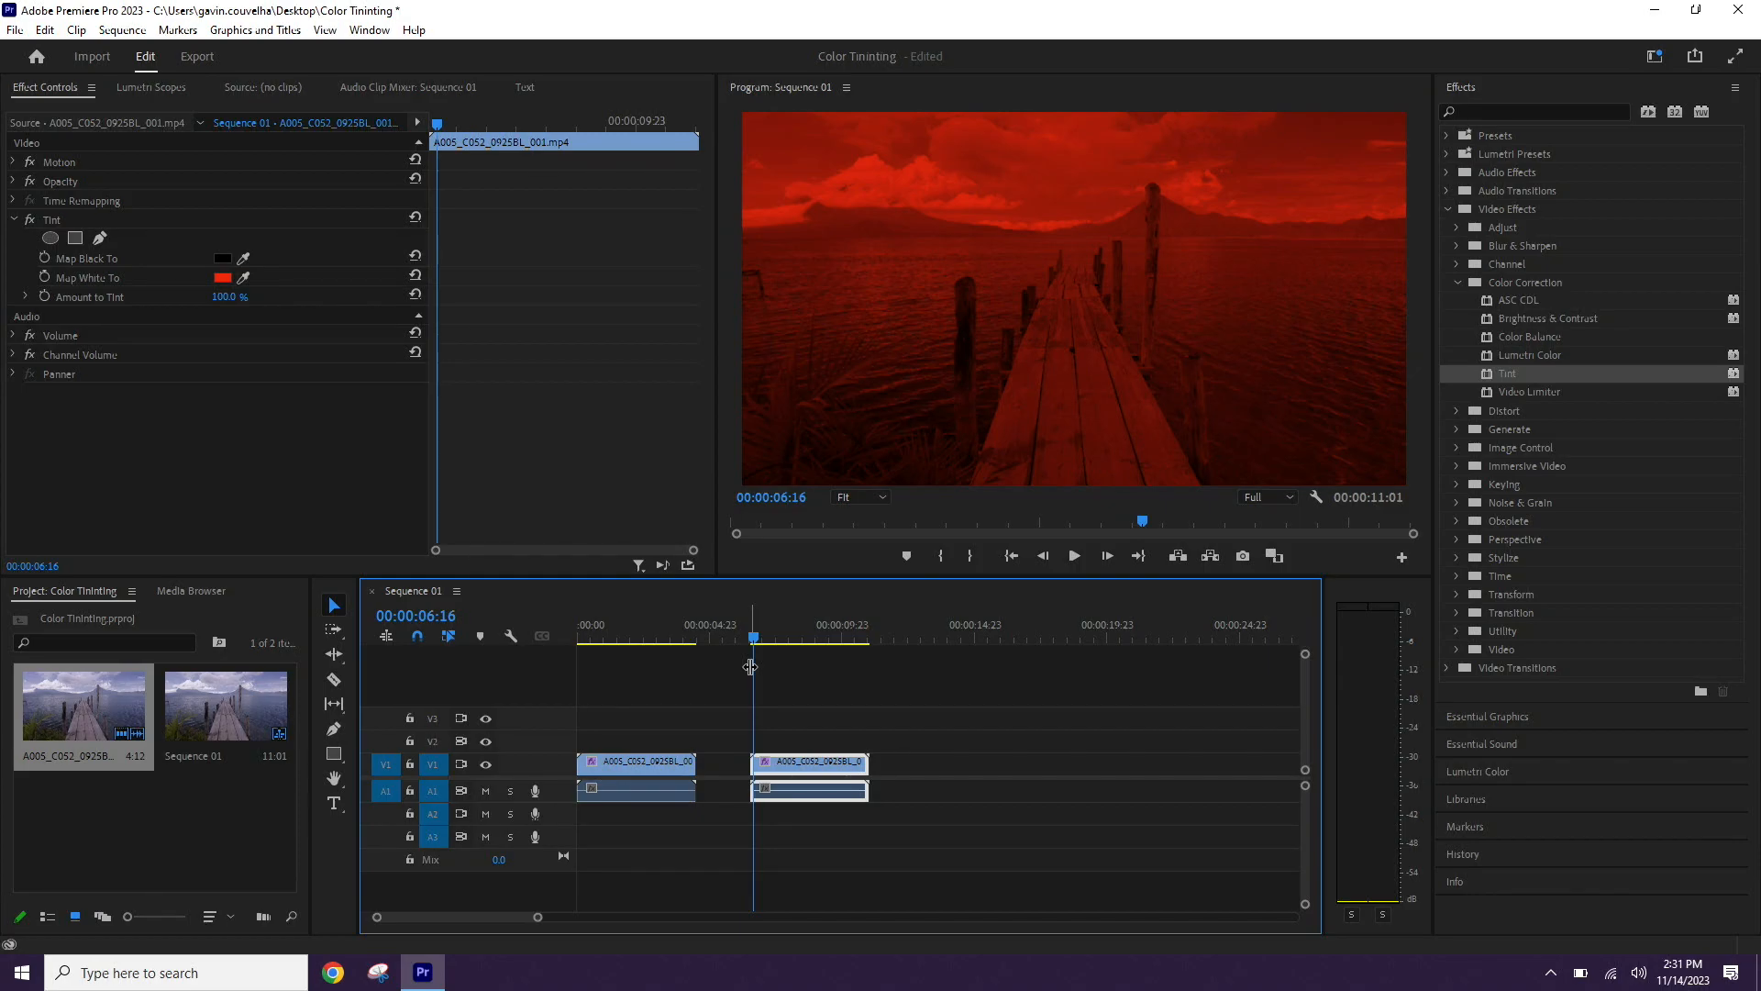
- Keyframe the second clip's Amount to Tint at 100% at 00:00:08:06 and at 0% at 00:00:07:20
{"action": "left_click_drag", "start_coordinate": [754, 639], "coordinate": [795, 641]}
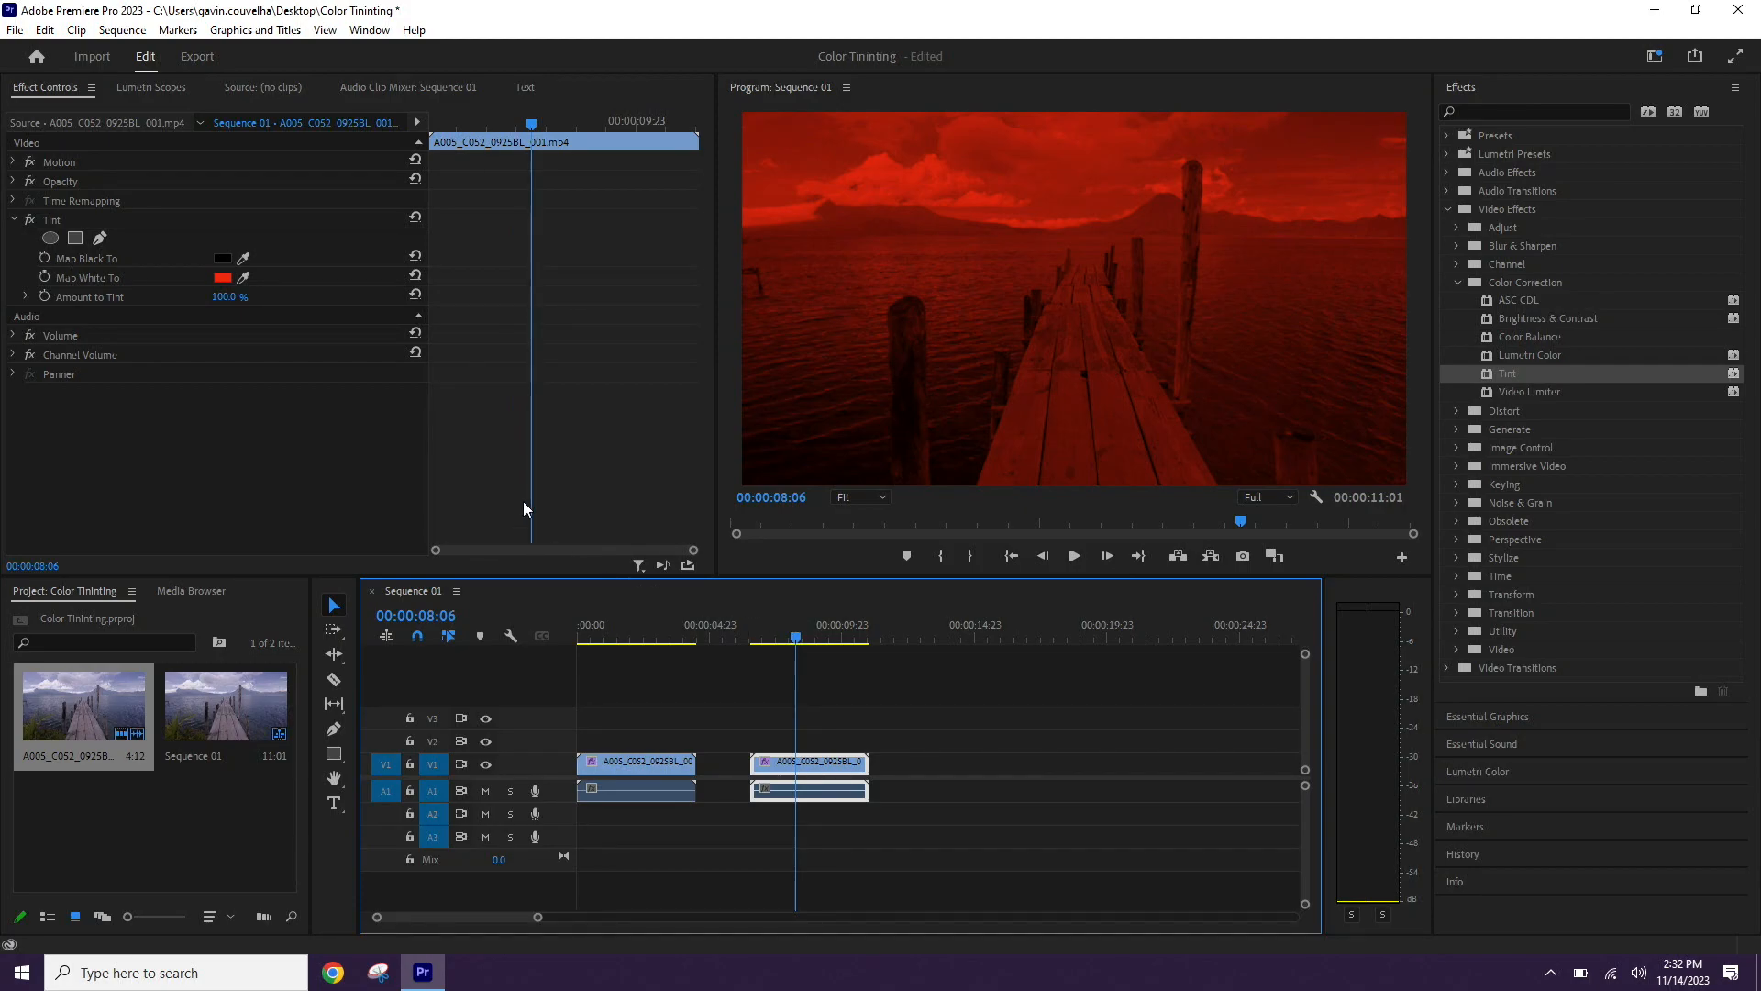
{"action": "left_click", "coordinate": [44, 295]}
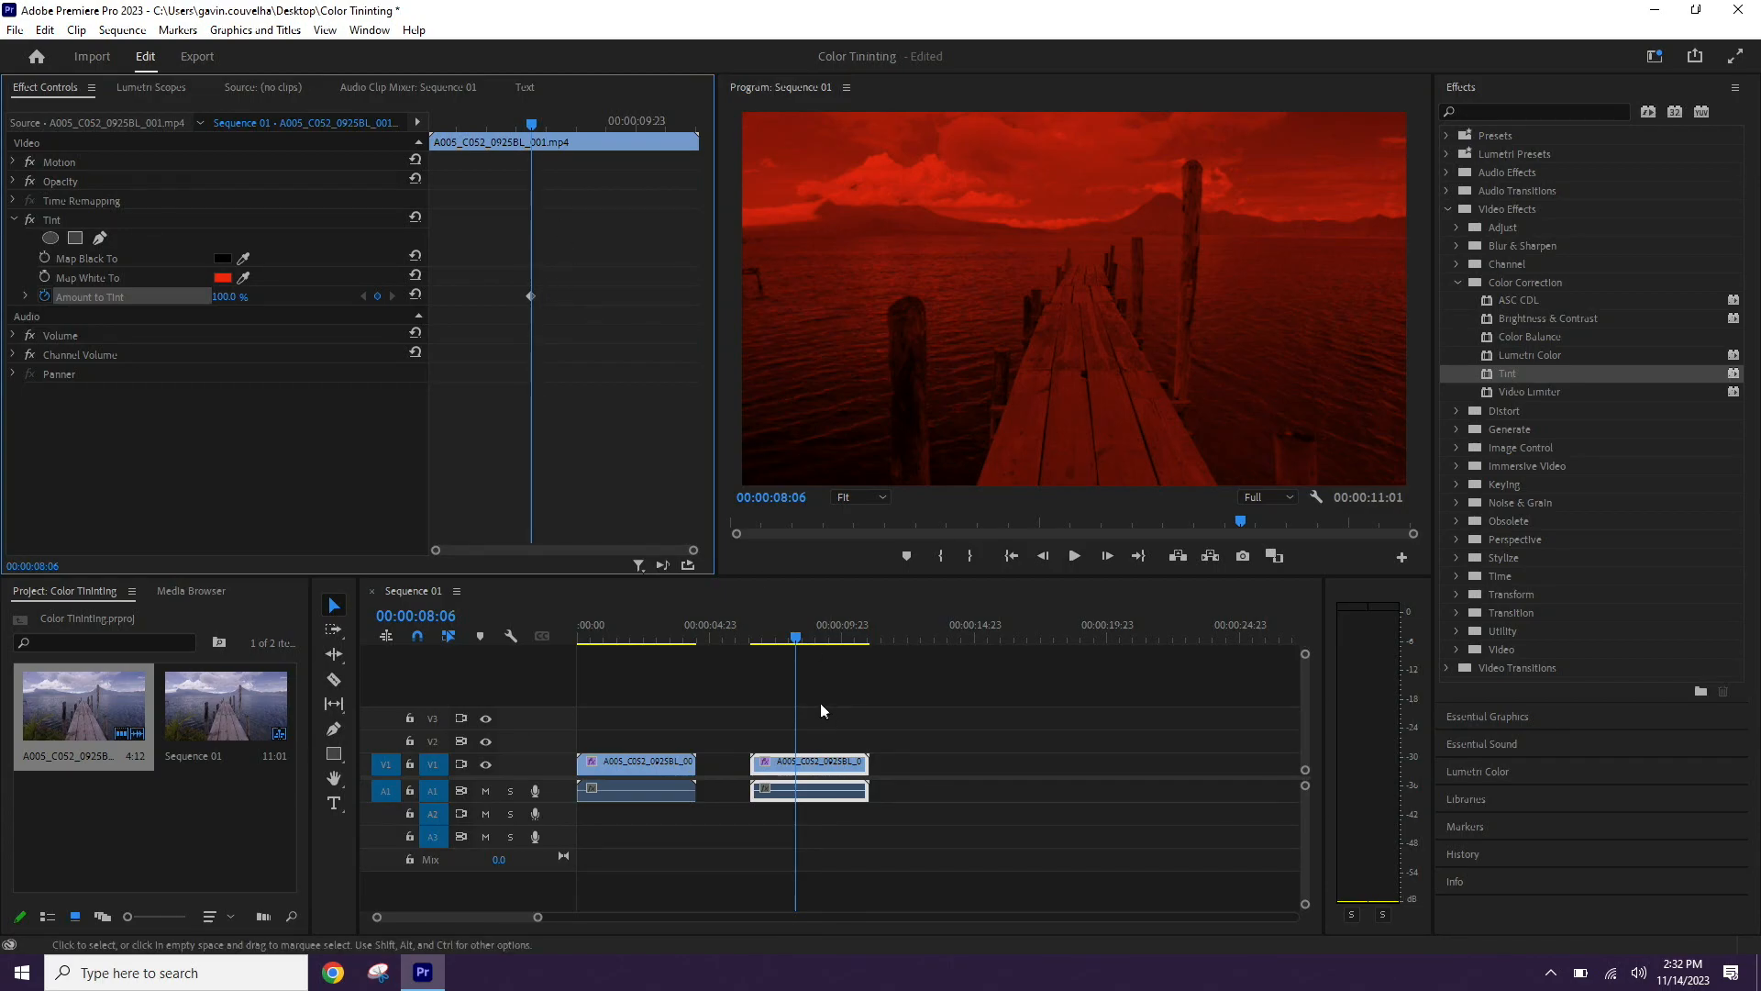
{"action": "left_click_drag", "start_coordinate": [798, 638], "coordinate": [792, 639]}
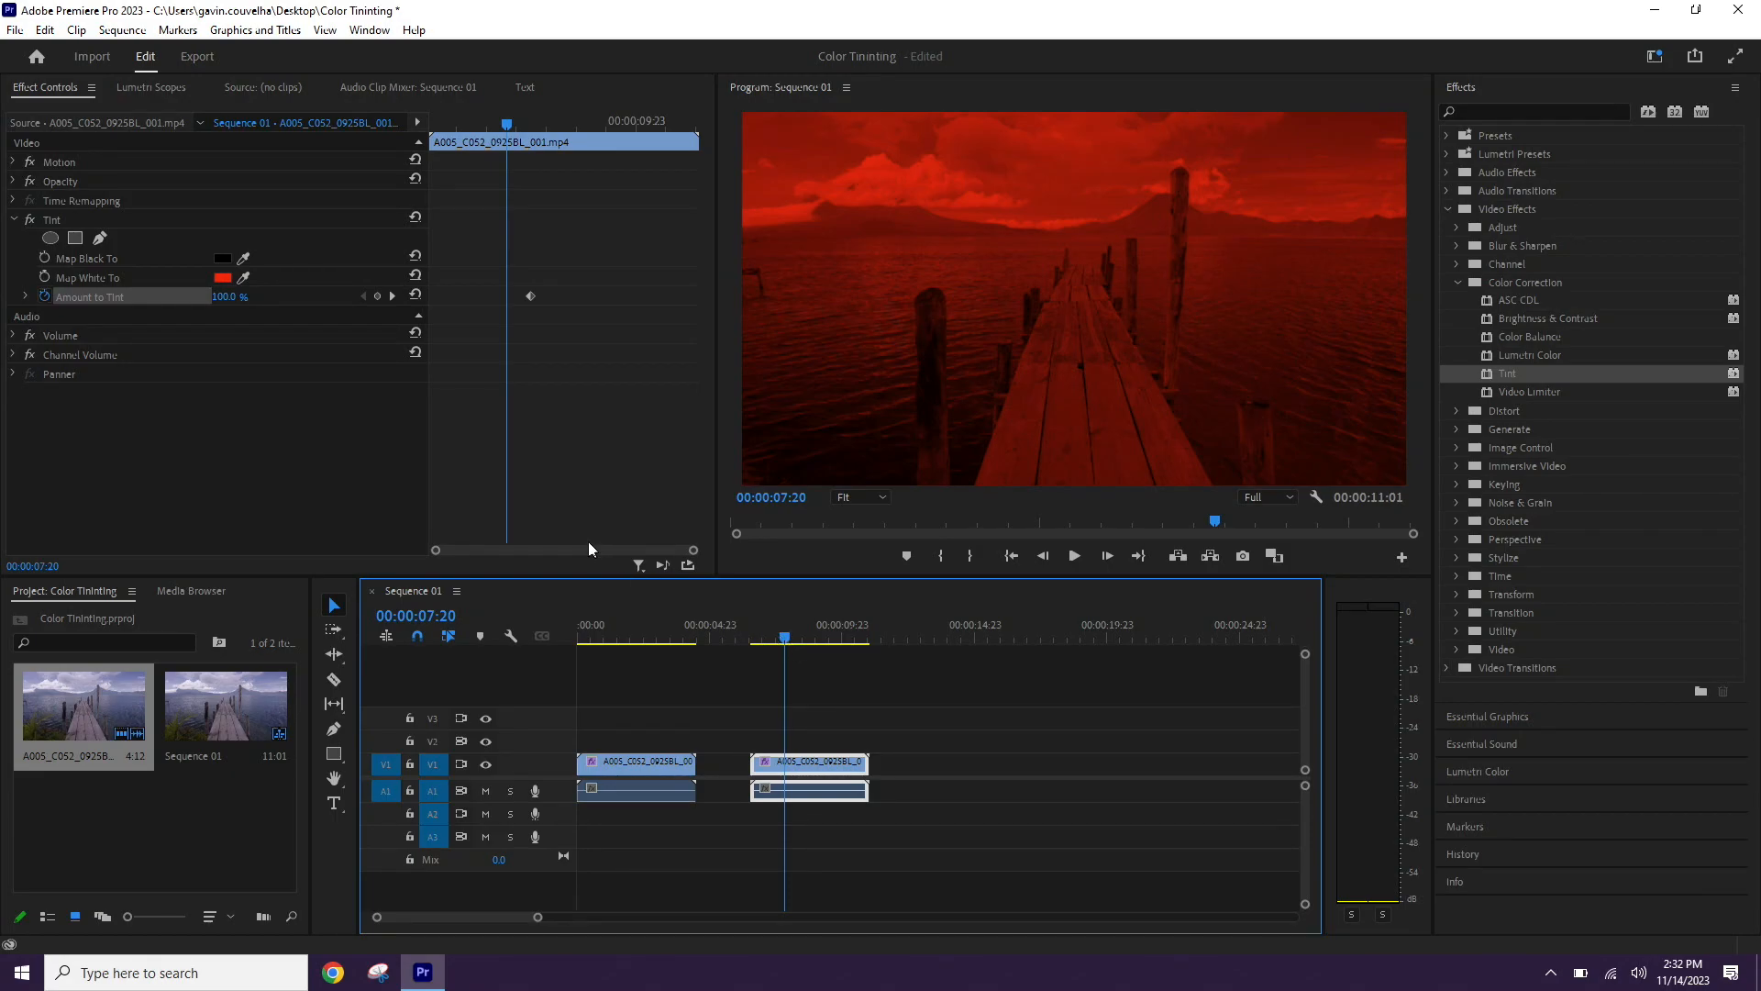
{"action": "left_click", "coordinate": [232, 297]}
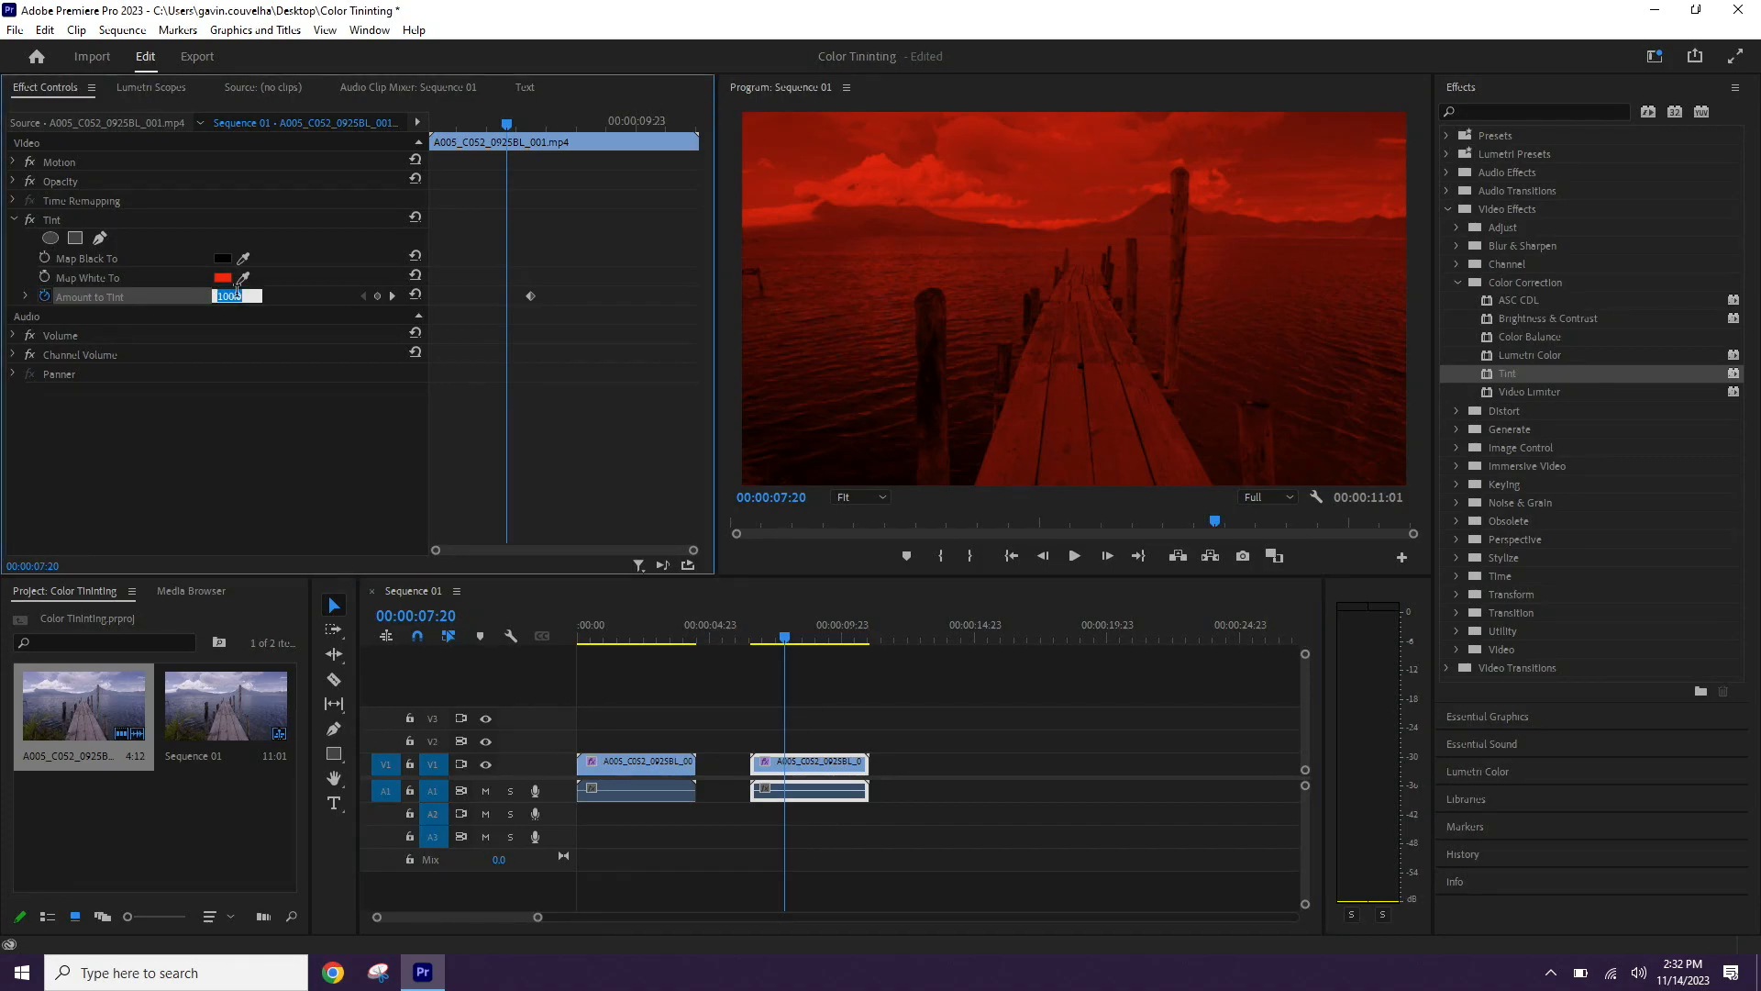
{"action": "type", "text": "0"}
{"action": "left_click", "coordinate": [296, 456]}
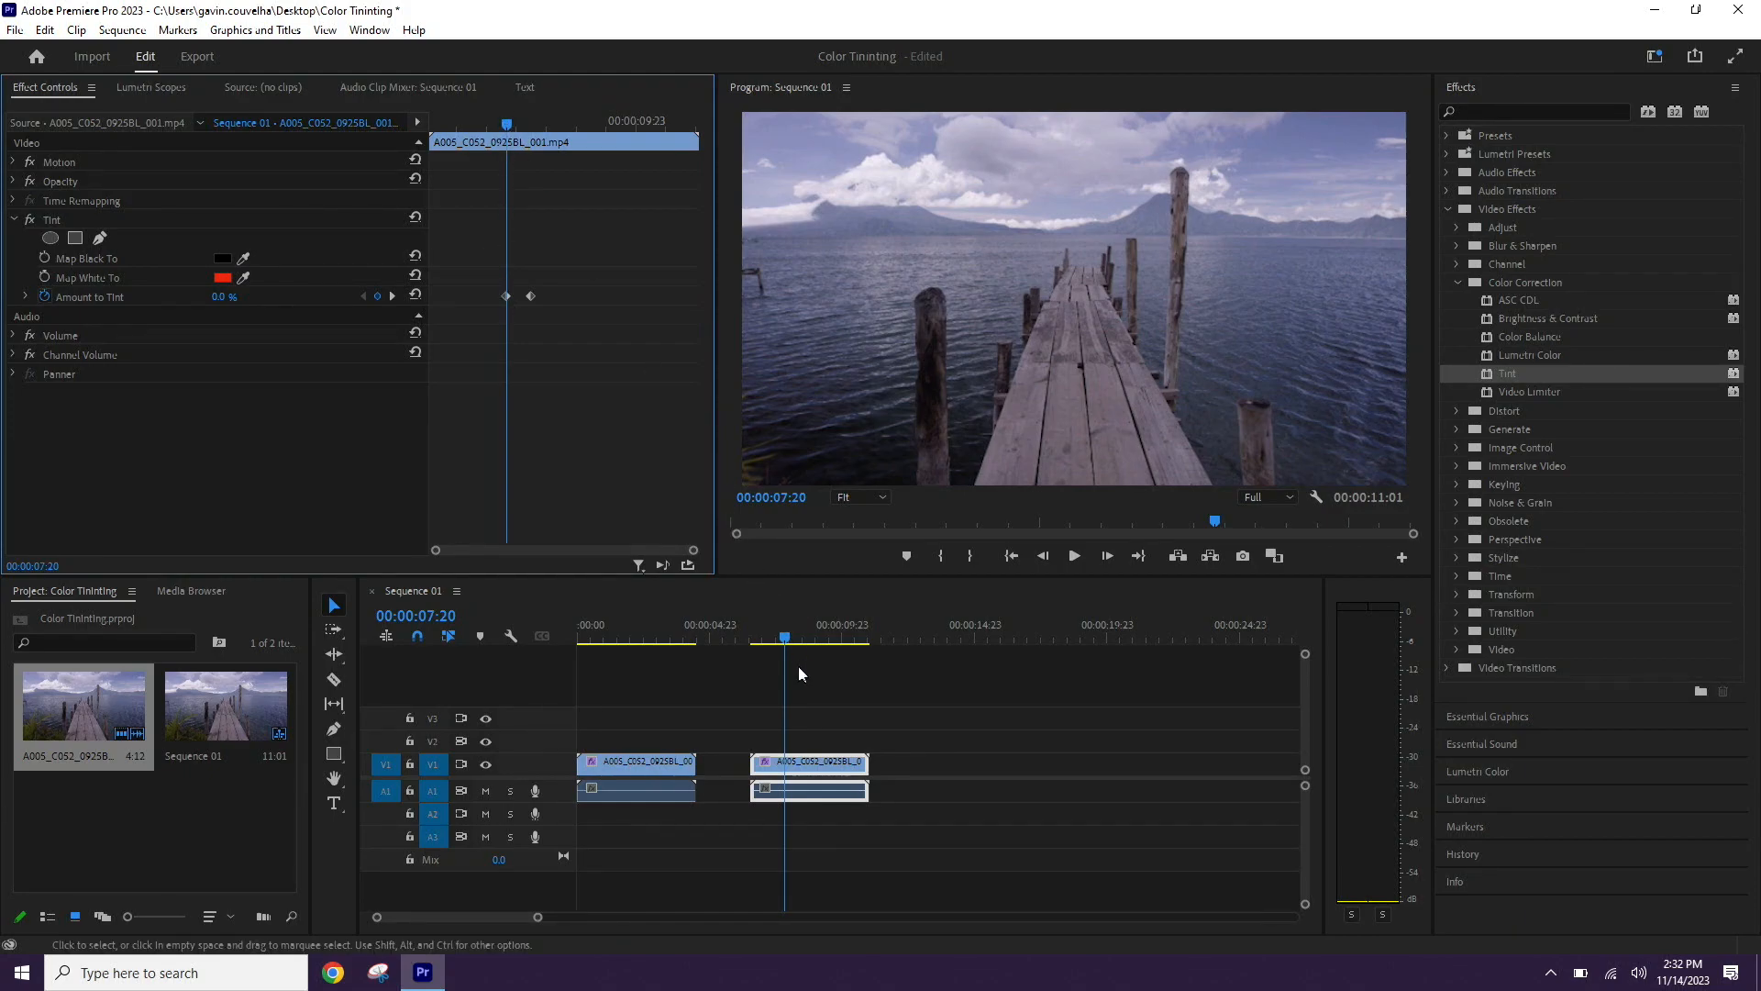
- Preview the tint fade-in, and copy the 100% Amount to Tint keyframe to 00:00:09:20
{"action": "mouse_move", "coordinate": [787, 641]}
{"action": "left_mouse_down"}
{"action": "mouse_move", "coordinate": [757, 642]}
{"action": "mouse_move", "coordinate": [796, 640]}
{"action": "left_mouse_up"}
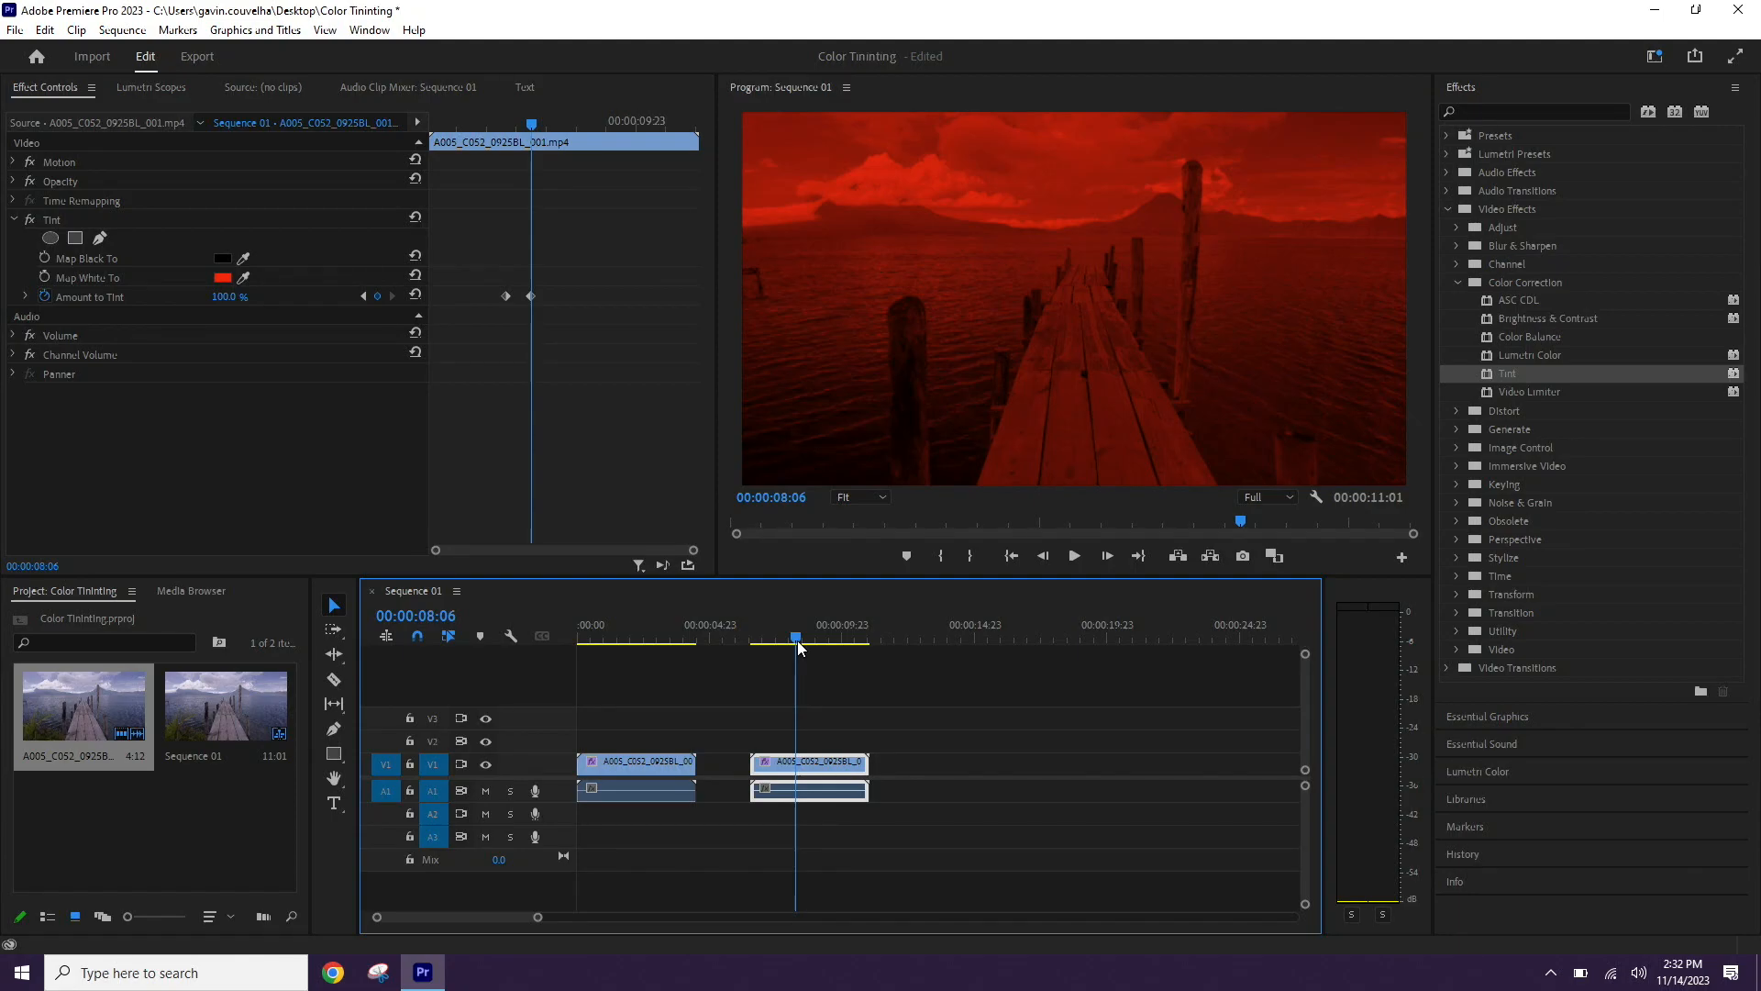
{"action": "key", "text": "space"}
{"action": "left_click_drag", "start_coordinate": [845, 639], "coordinate": [840, 639]}
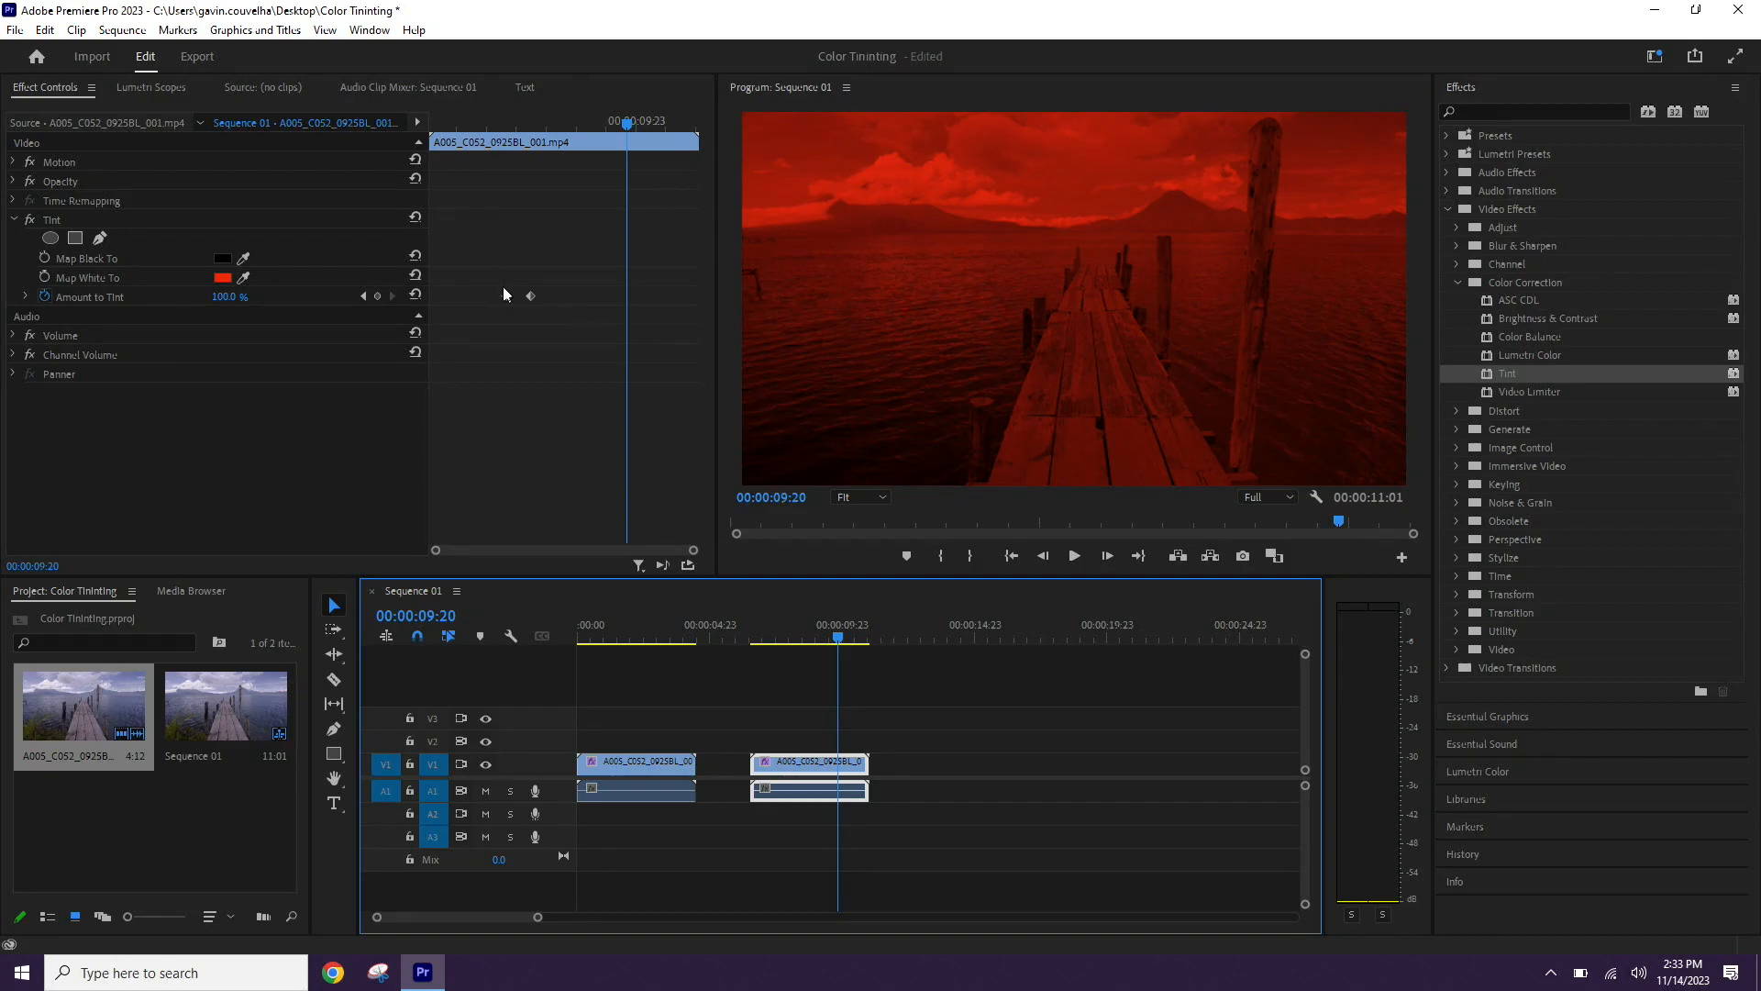
{"action": "left_click", "coordinate": [530, 295]}
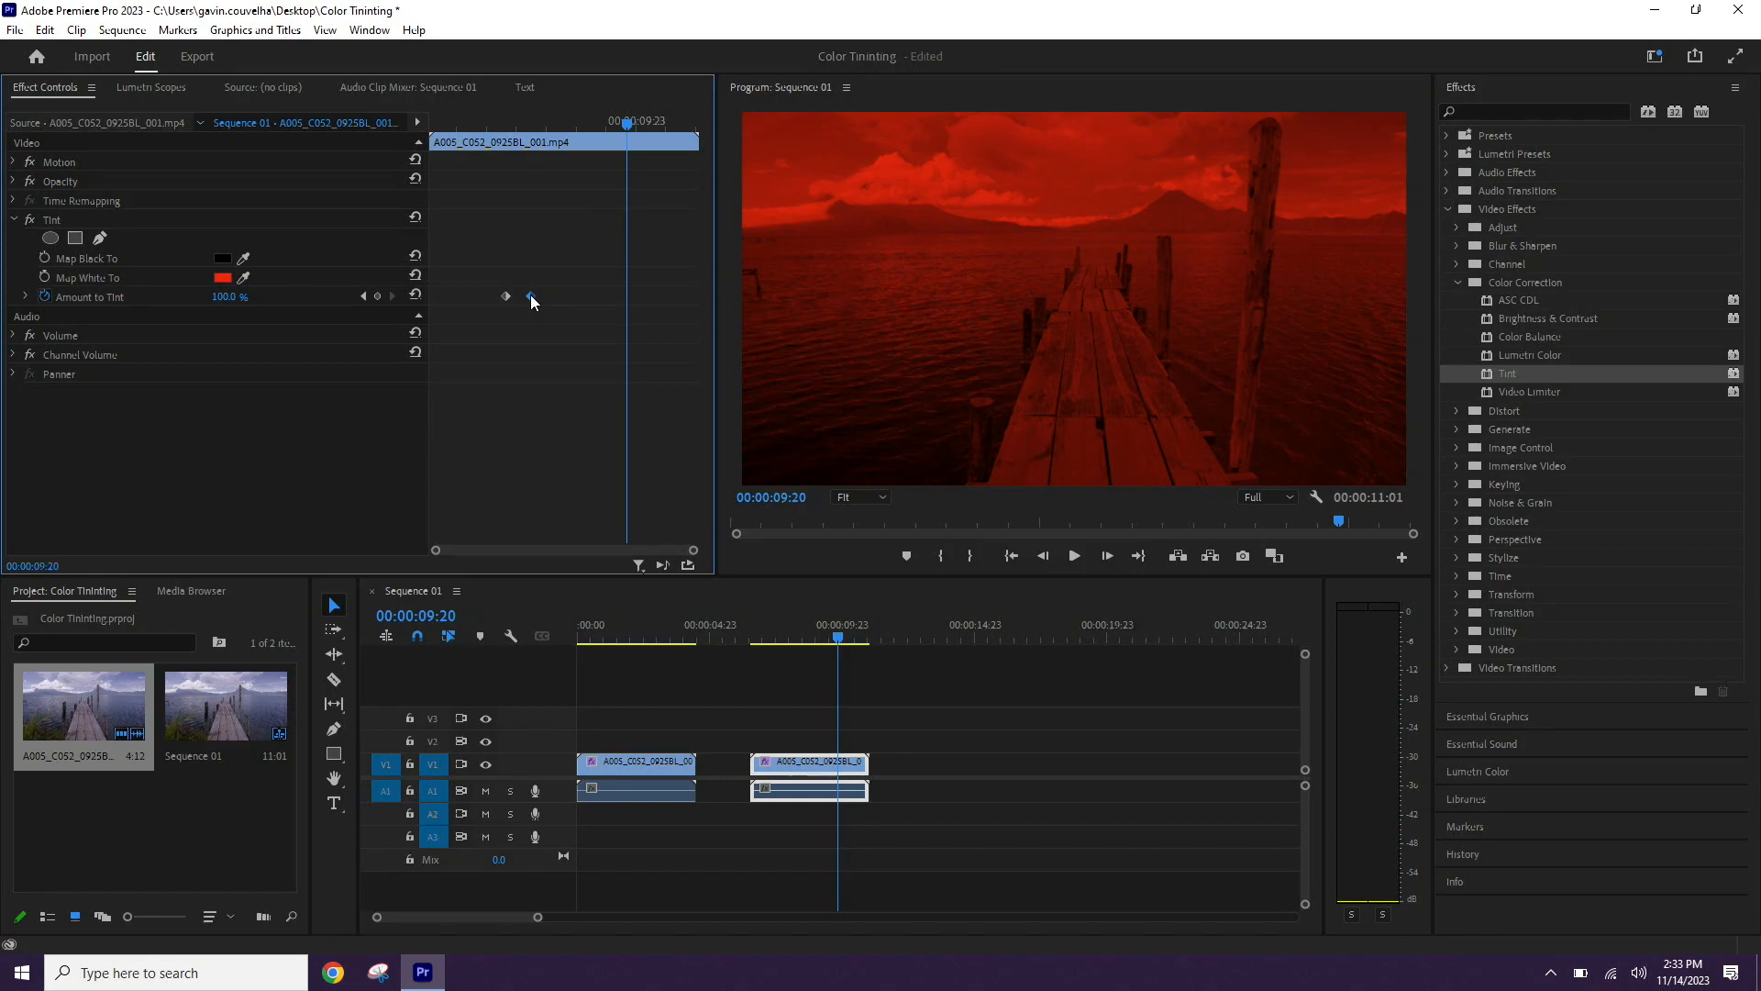
{"action": "key", "text": "ctrl+v"}
- Add a closing Amount to Tint keyframe of 0% at 00:00:10:05
{"action": "left_click_drag", "start_coordinate": [626, 131], "coordinate": [650, 128]}
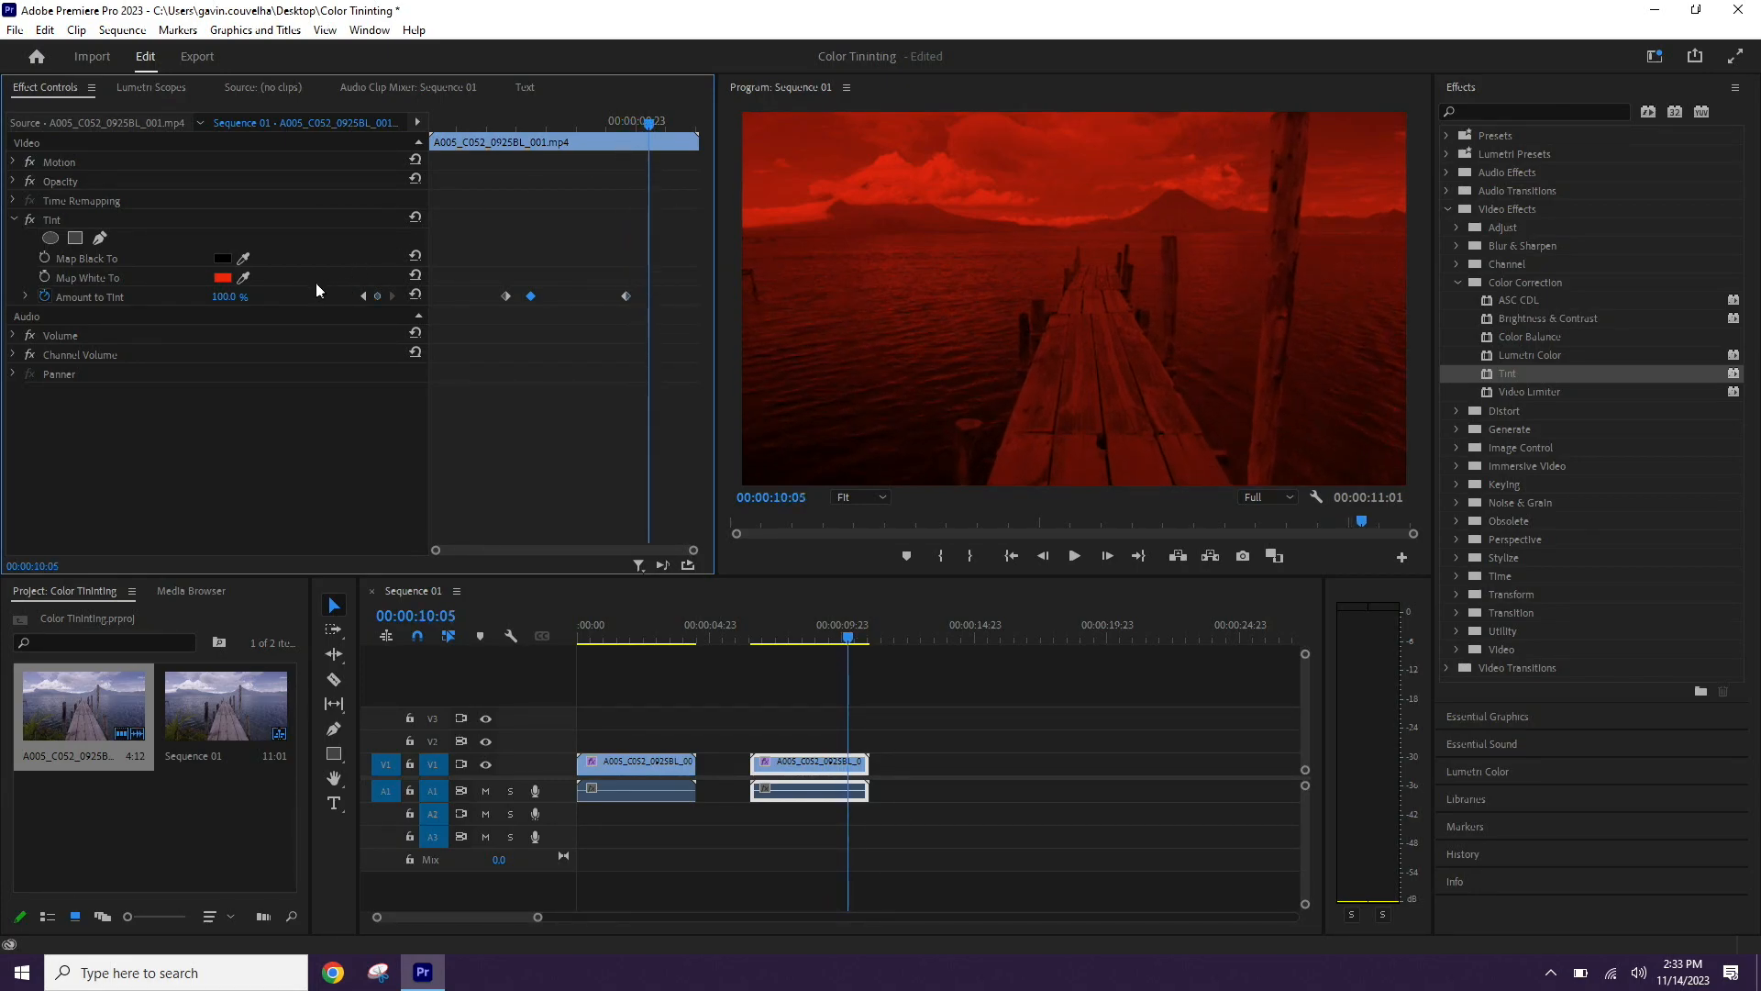
{"action": "left_click", "coordinate": [234, 295]}
{"action": "type", "text": "0"}
{"action": "key", "text": "Return"}
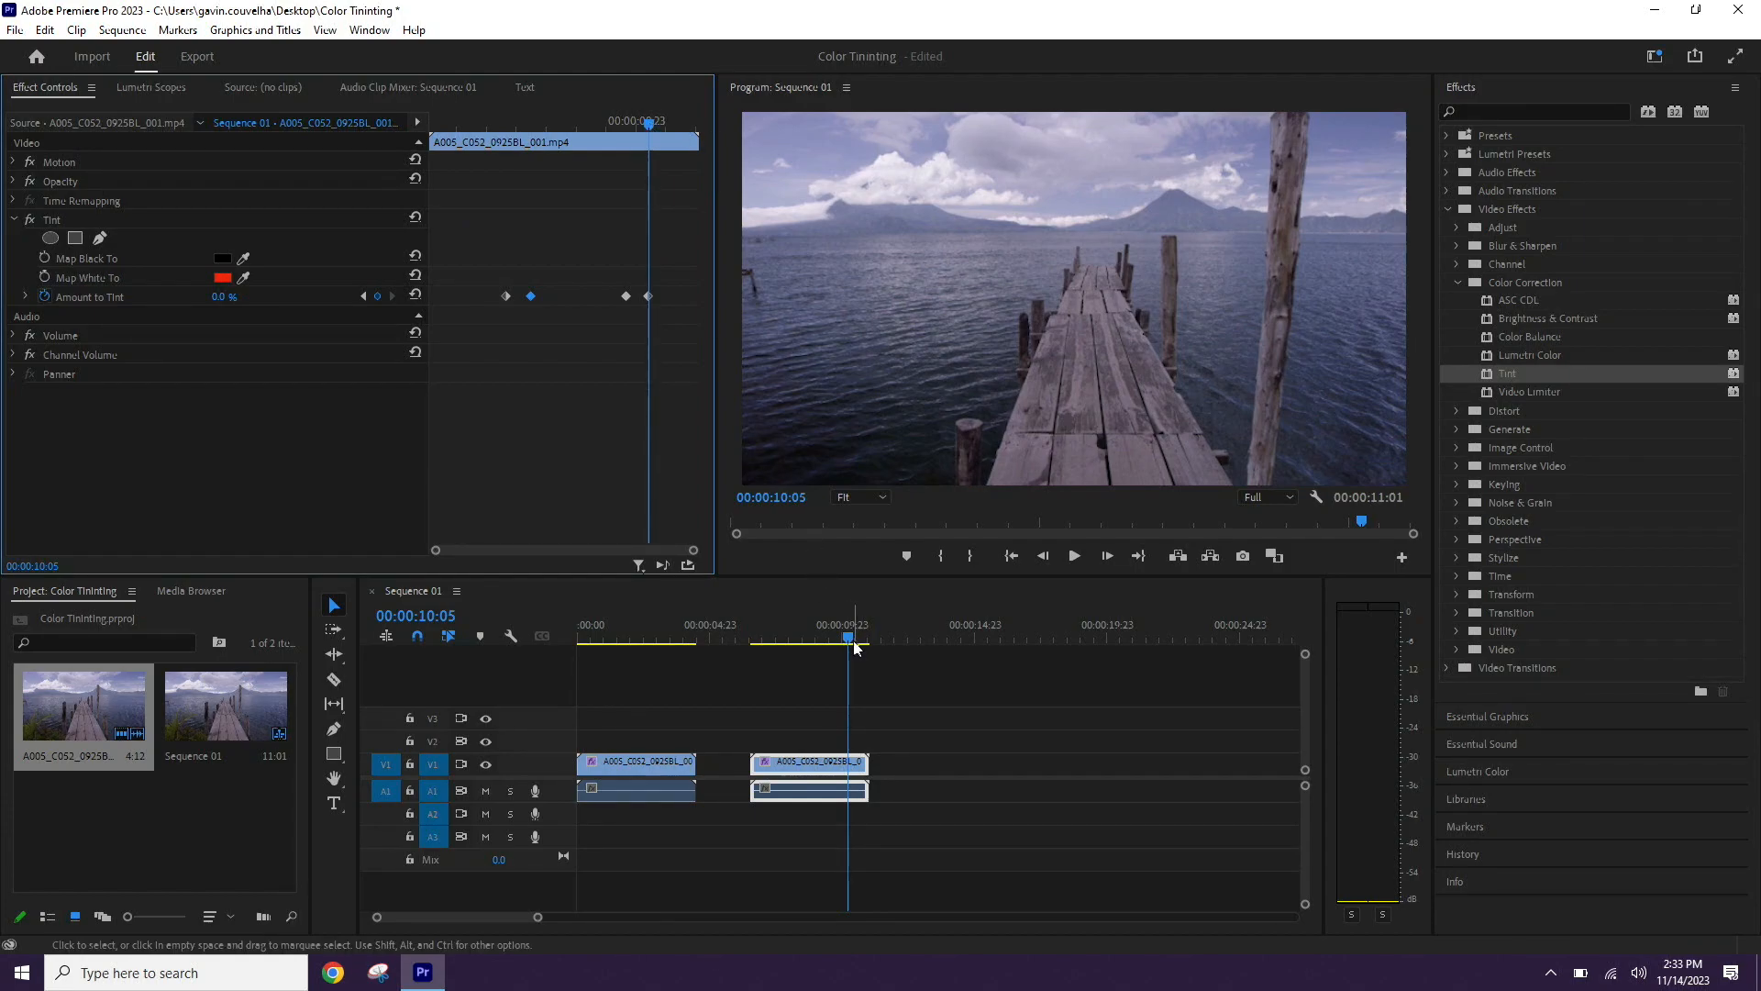
- Play back the sequence to review the keyframed red tint fading in and out
{"action": "left_click_drag", "start_coordinate": [844, 635], "coordinate": [752, 648]}
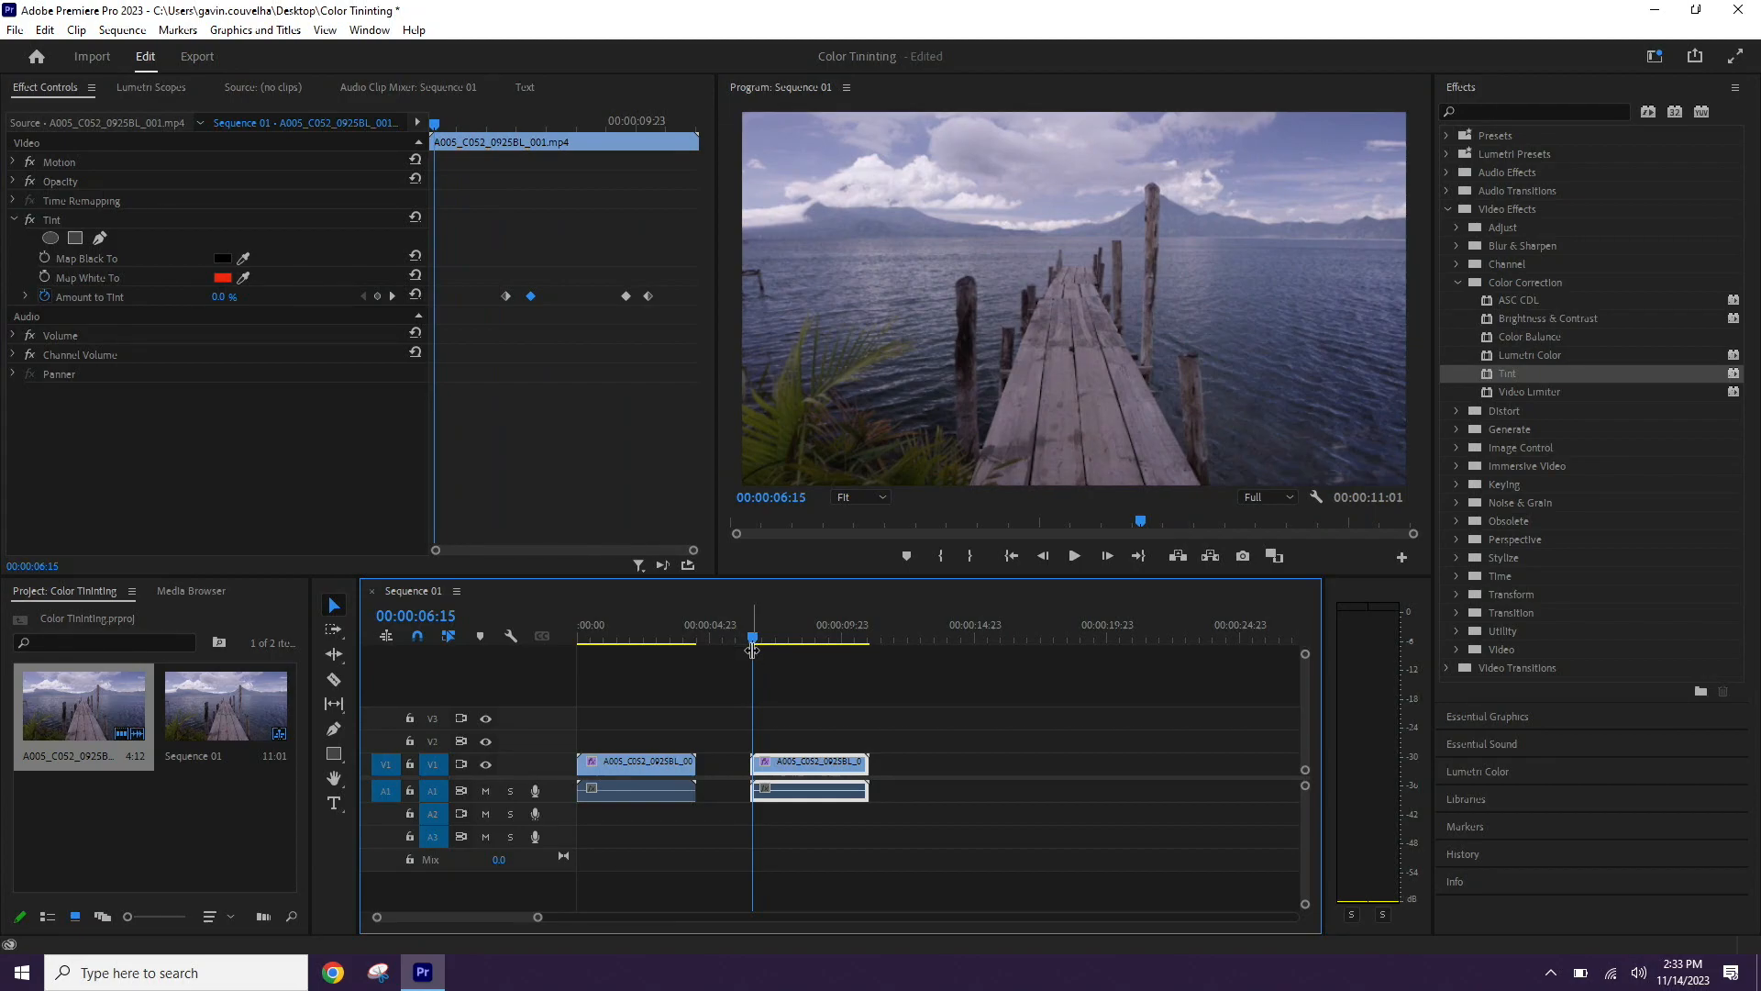
{"action": "key", "text": "space"}
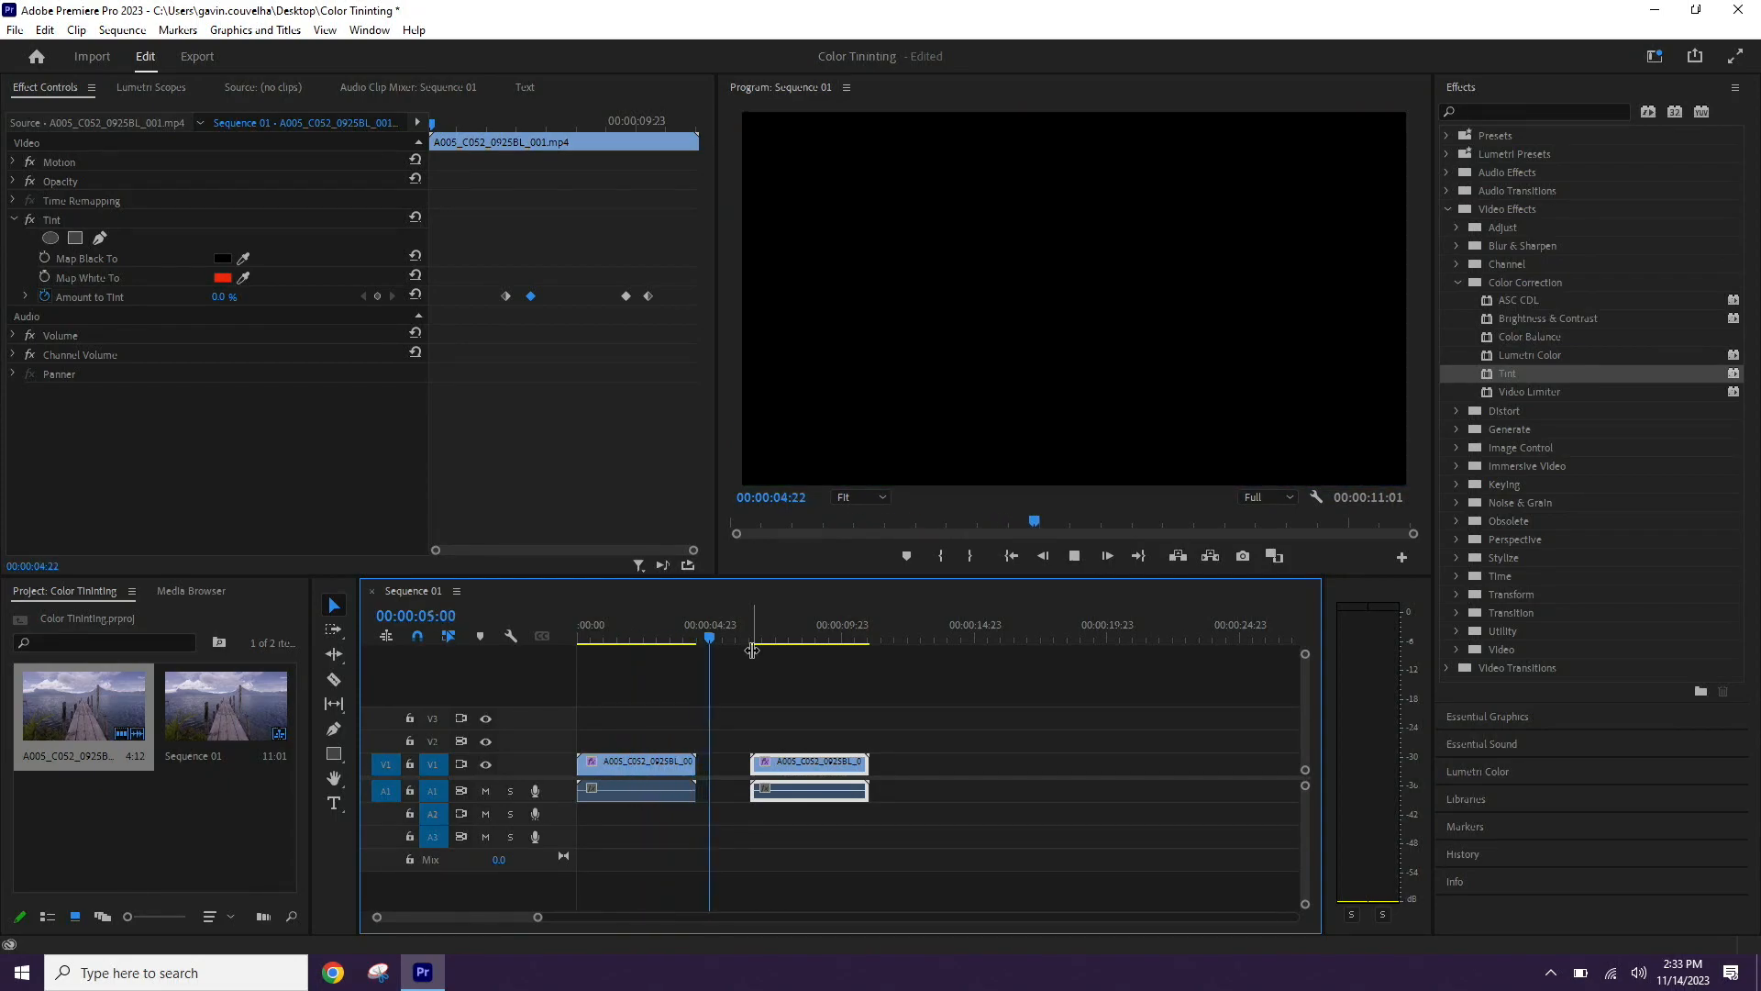
{"action": "key", "text": "space"}
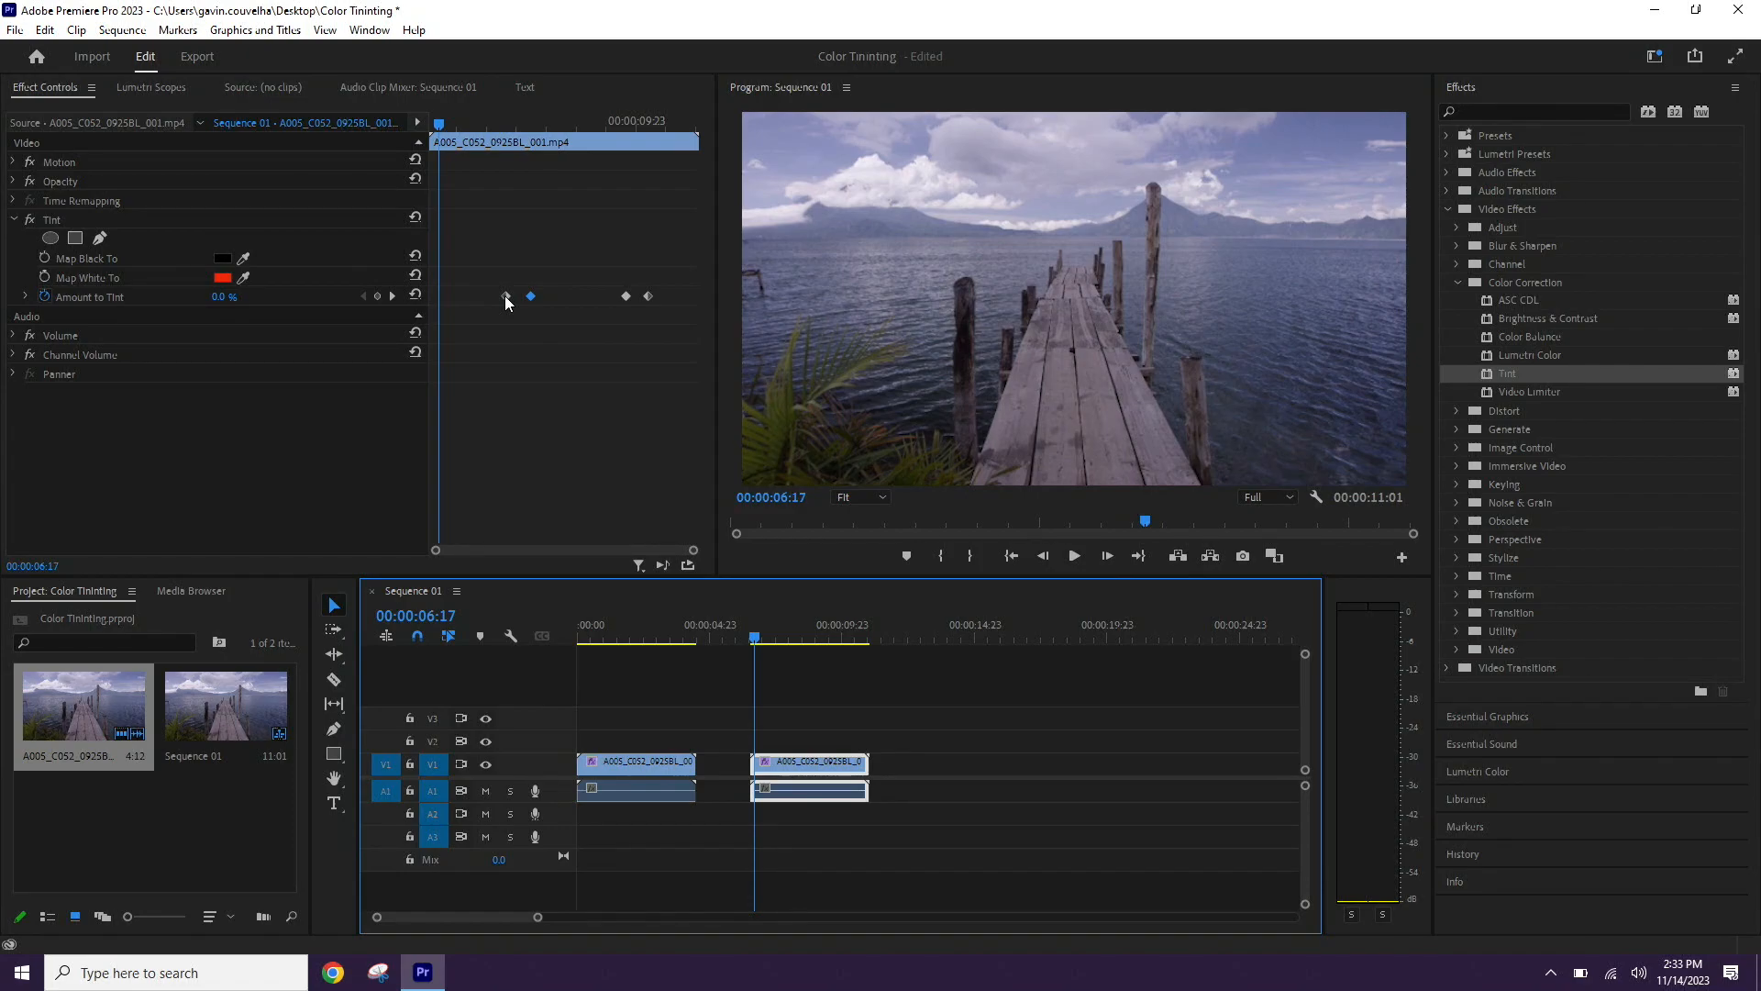
- Move the first 0% tint keyframe to 00:00:08:05, directly before the 100% keyframe, and play the abrupt transition
{"action": "left_click_drag", "start_coordinate": [505, 296], "coordinate": [521, 299]}
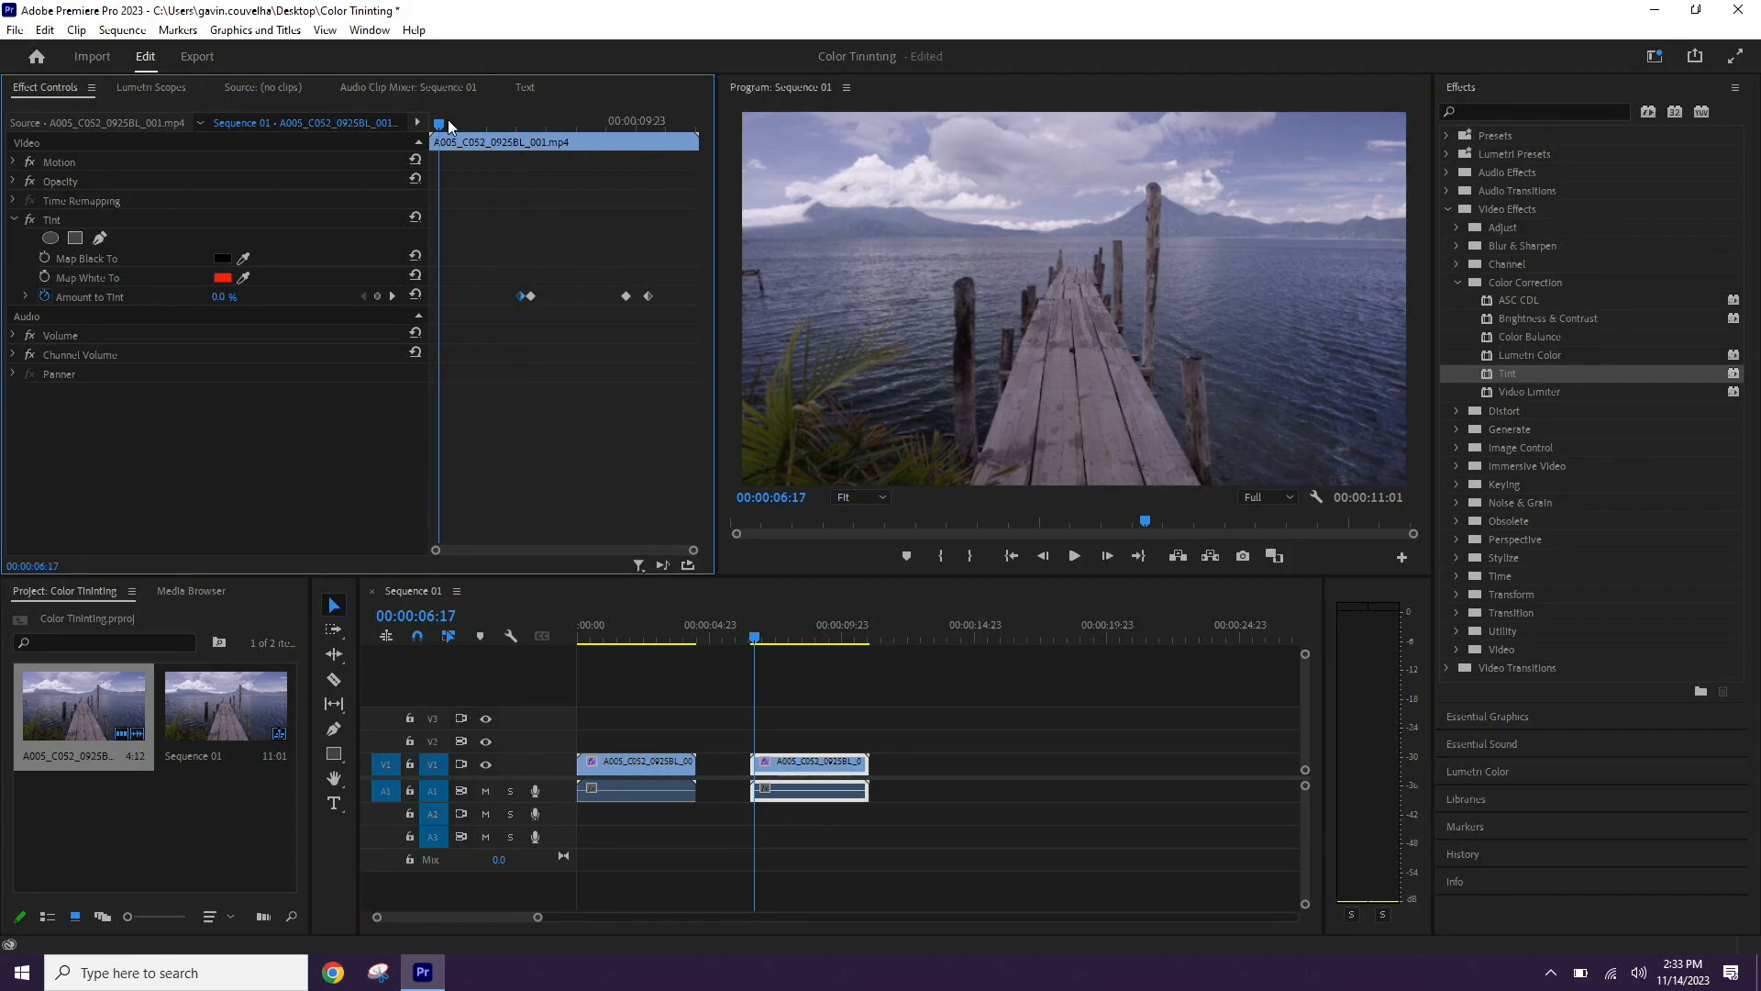
{"action": "left_click_drag", "start_coordinate": [428, 118], "coordinate": [530, 135]}
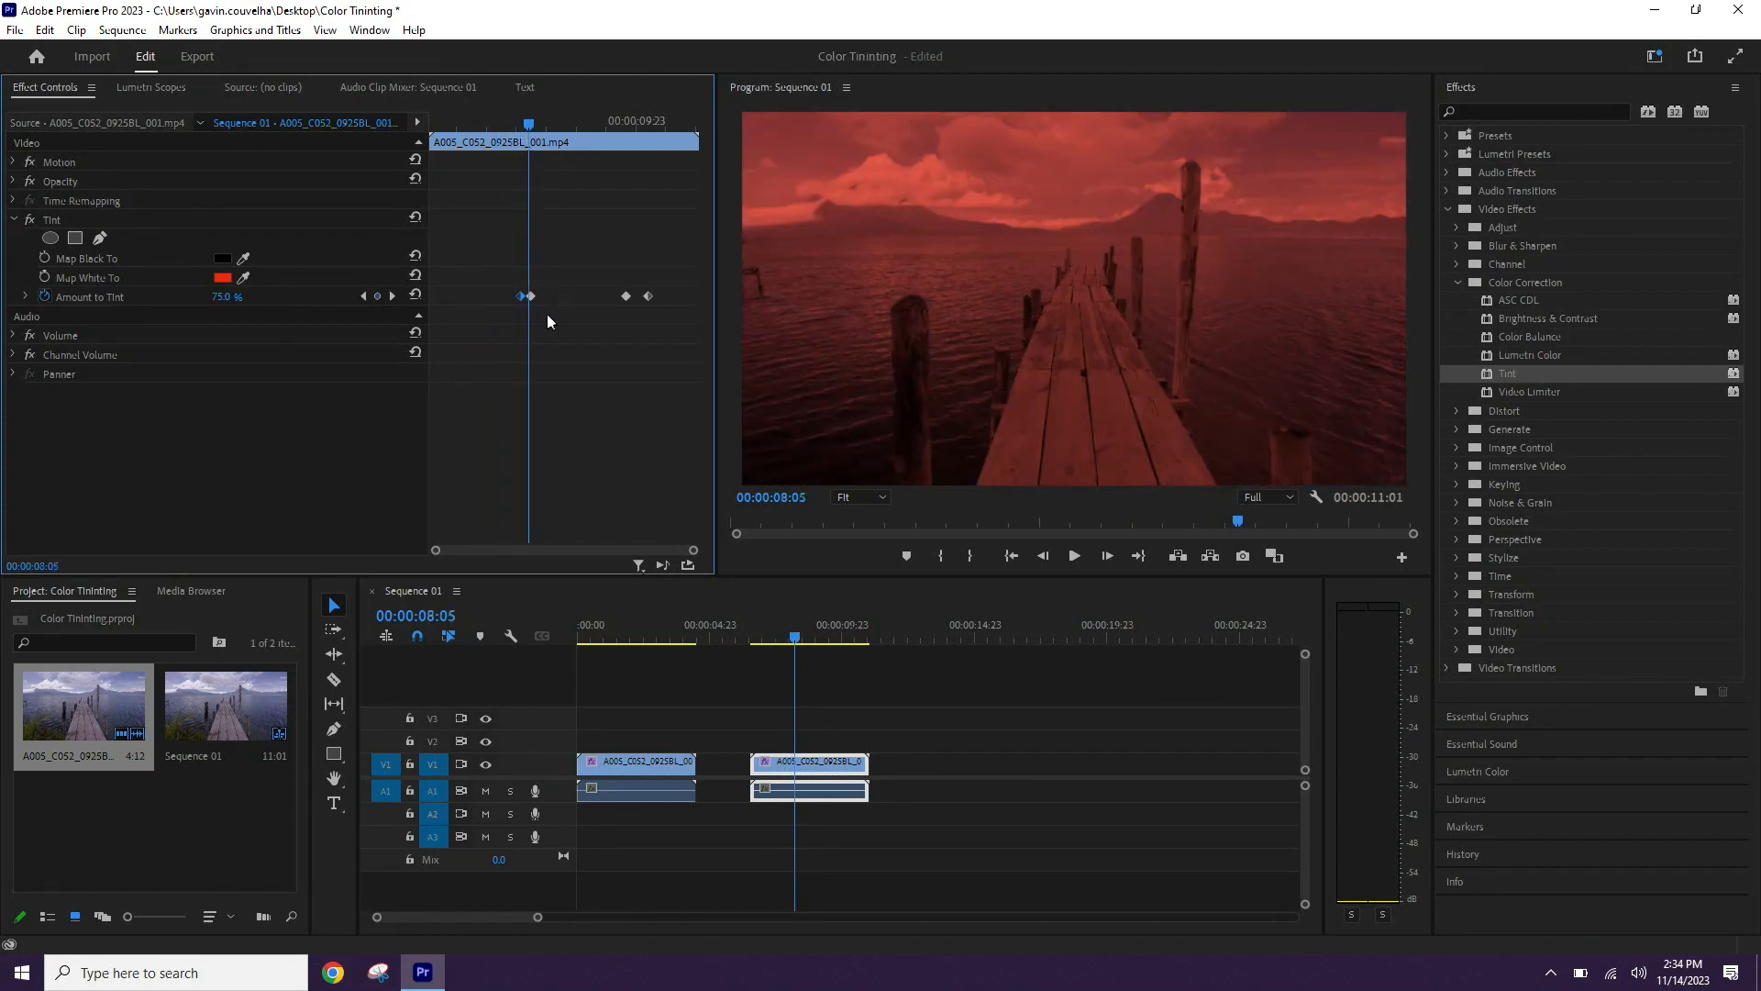
{"action": "left_click_drag", "start_coordinate": [520, 297], "coordinate": [524, 299]}
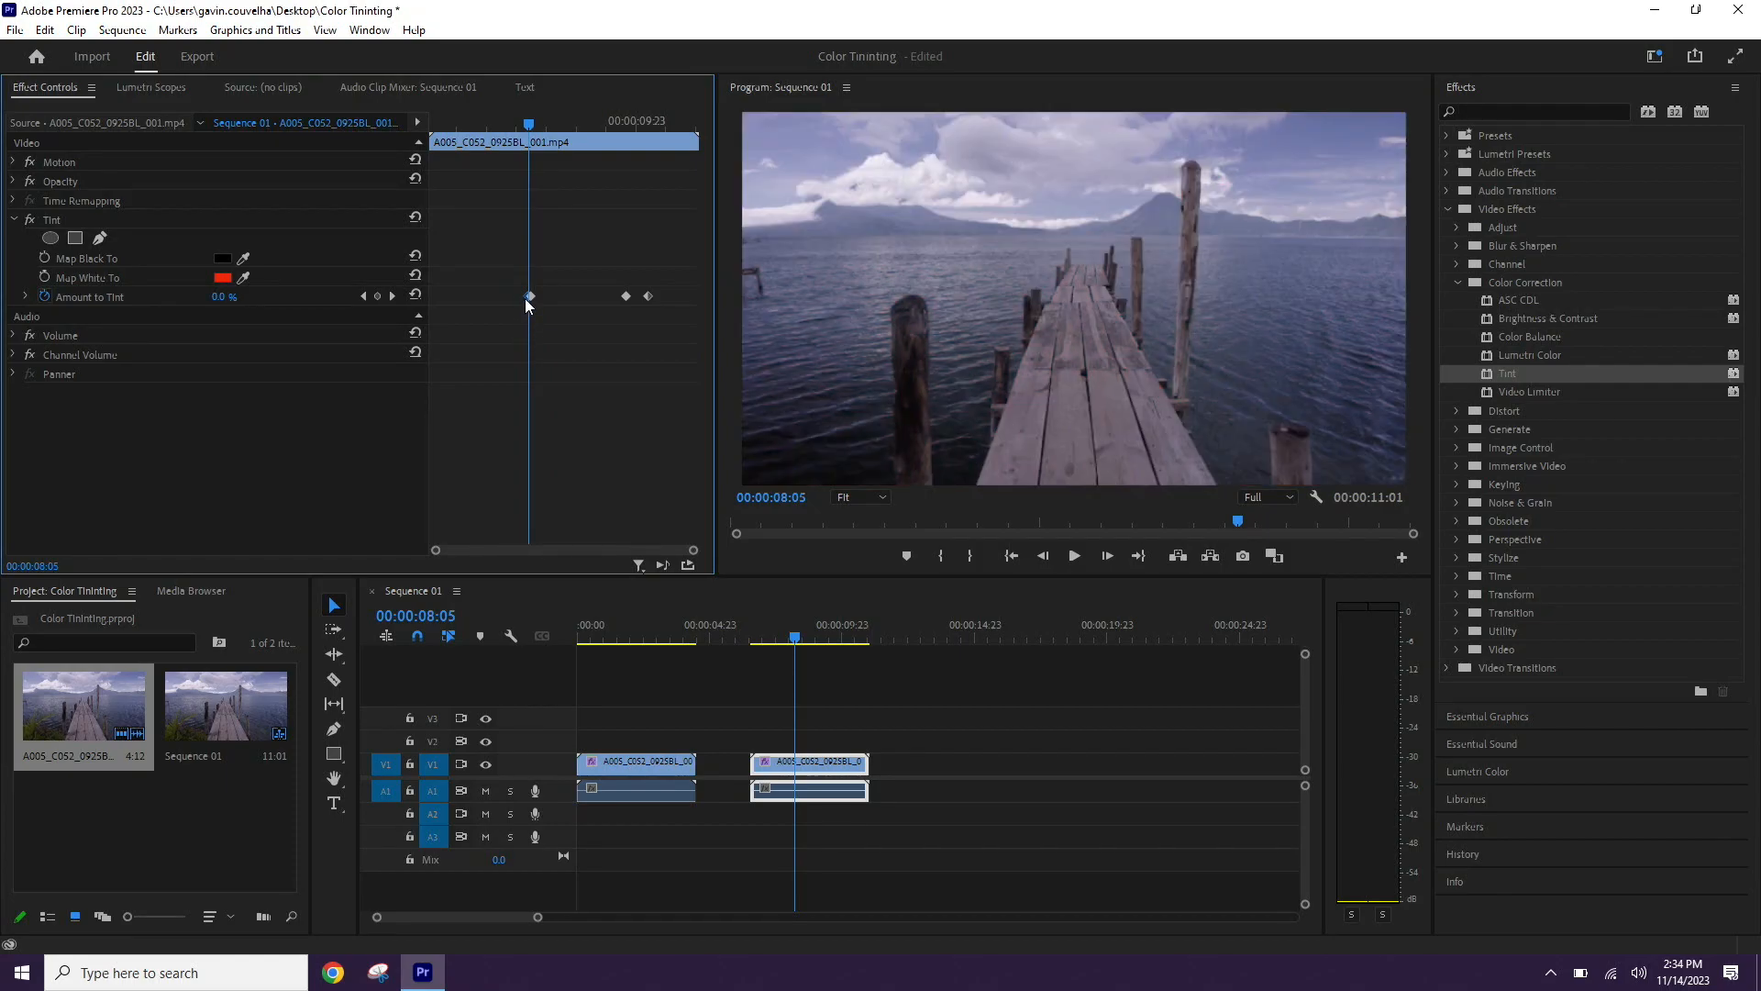
{"action": "left_click_drag", "start_coordinate": [530, 124], "coordinate": [517, 129]}
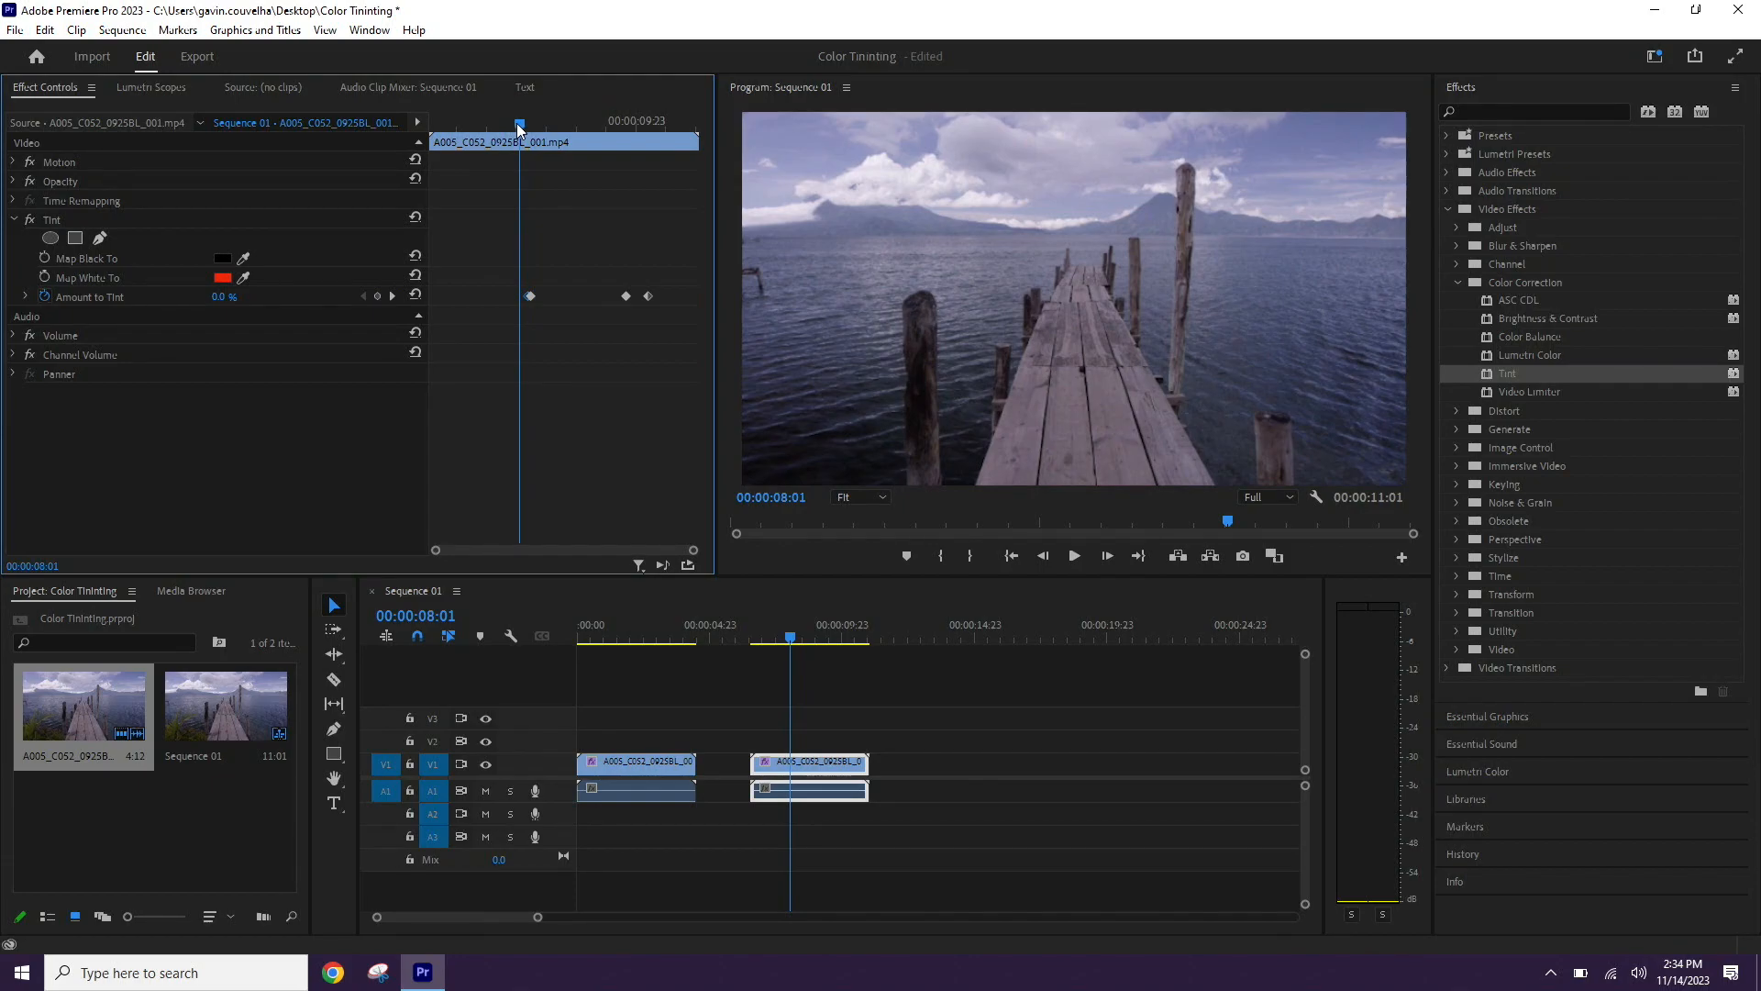
{"action": "key", "text": "space"}
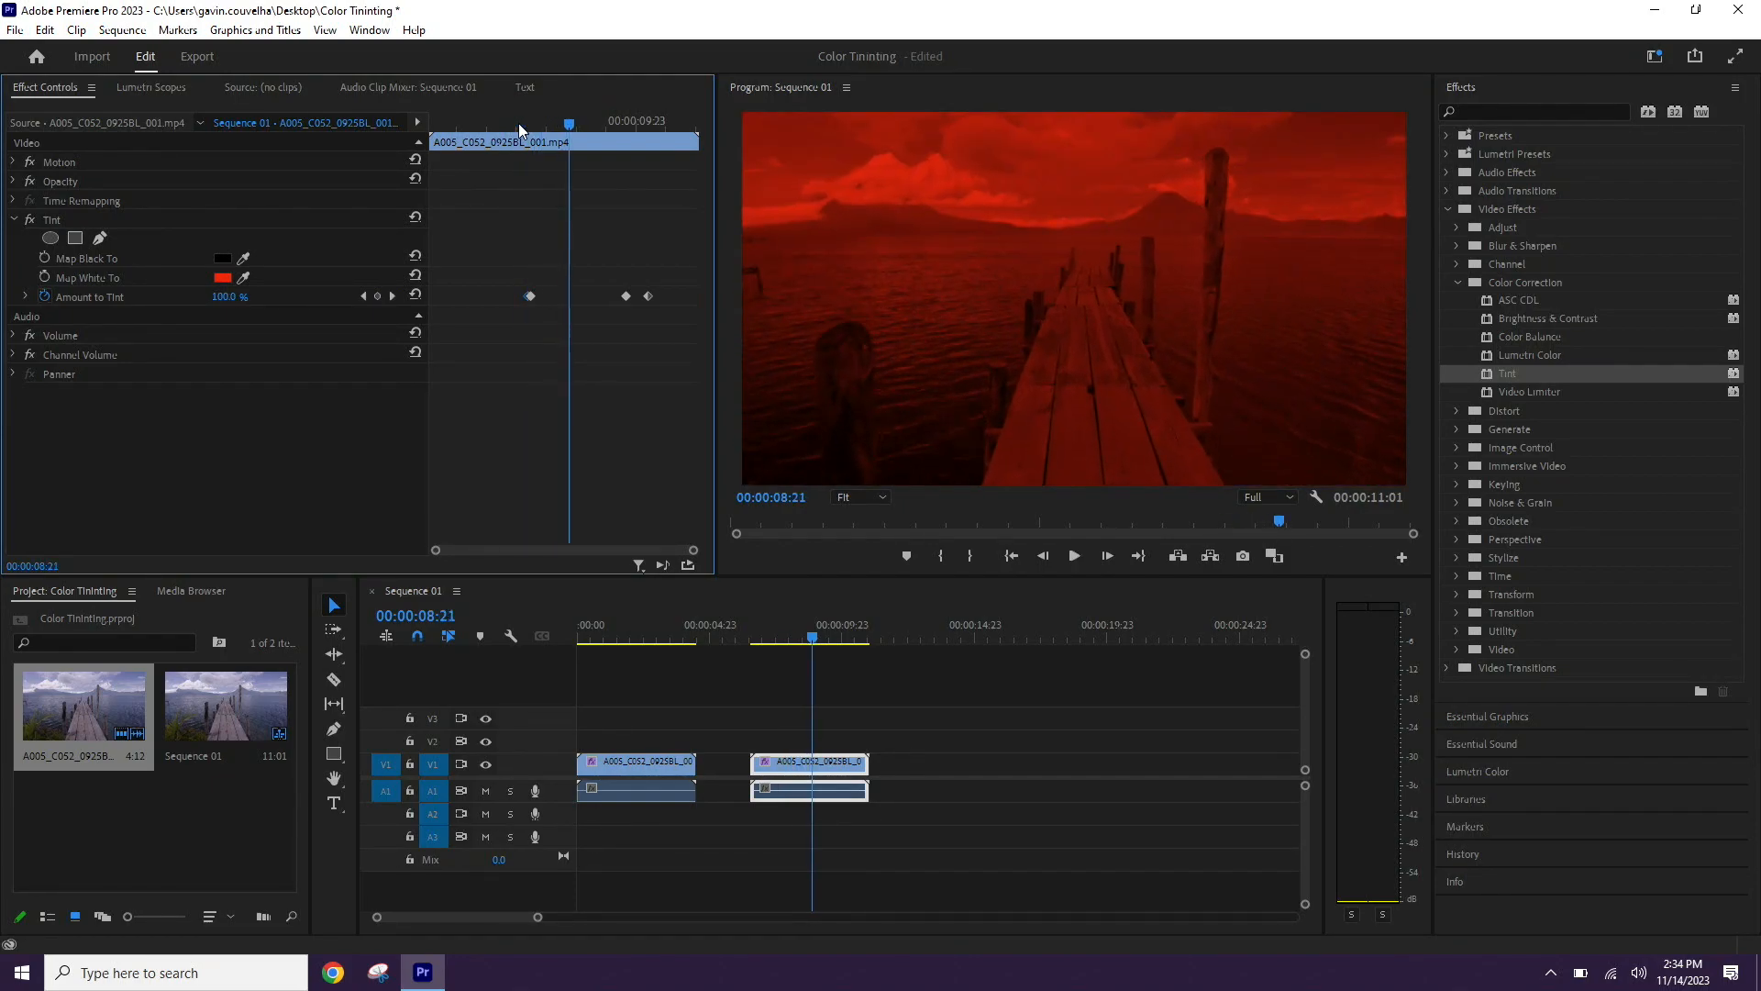